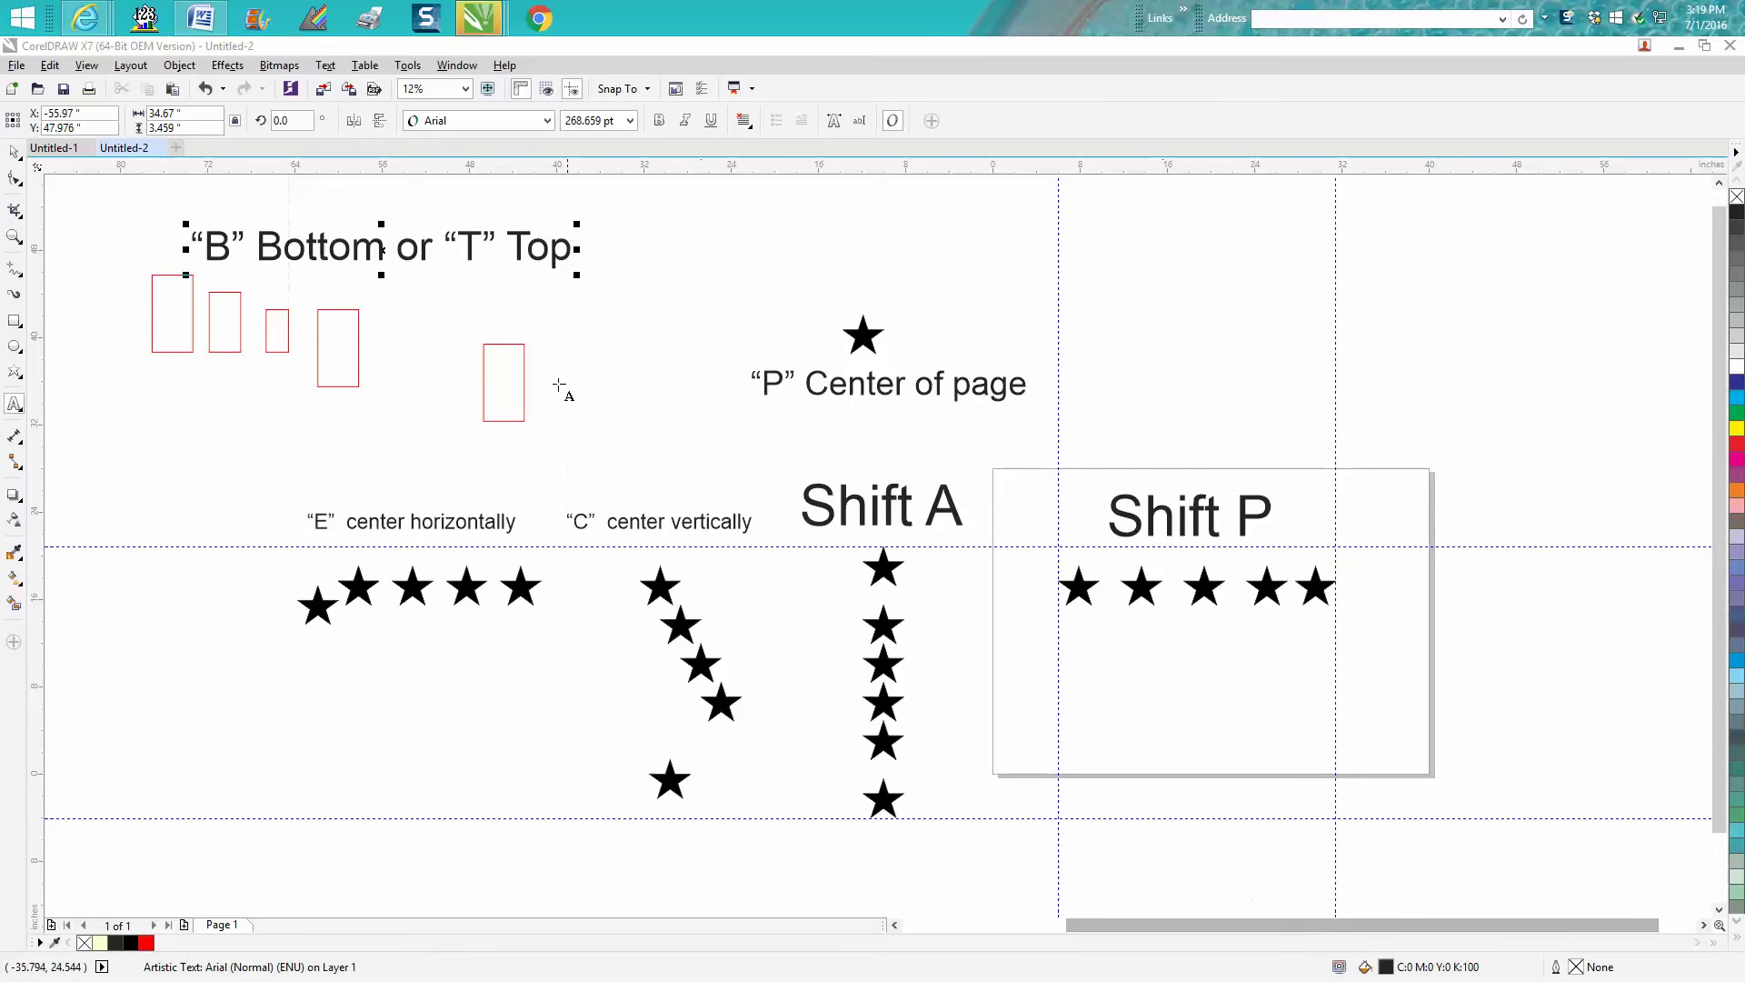
Zoom in on the Shift P row of five stars inside the plaque rectangle.
left_click(190, 69)
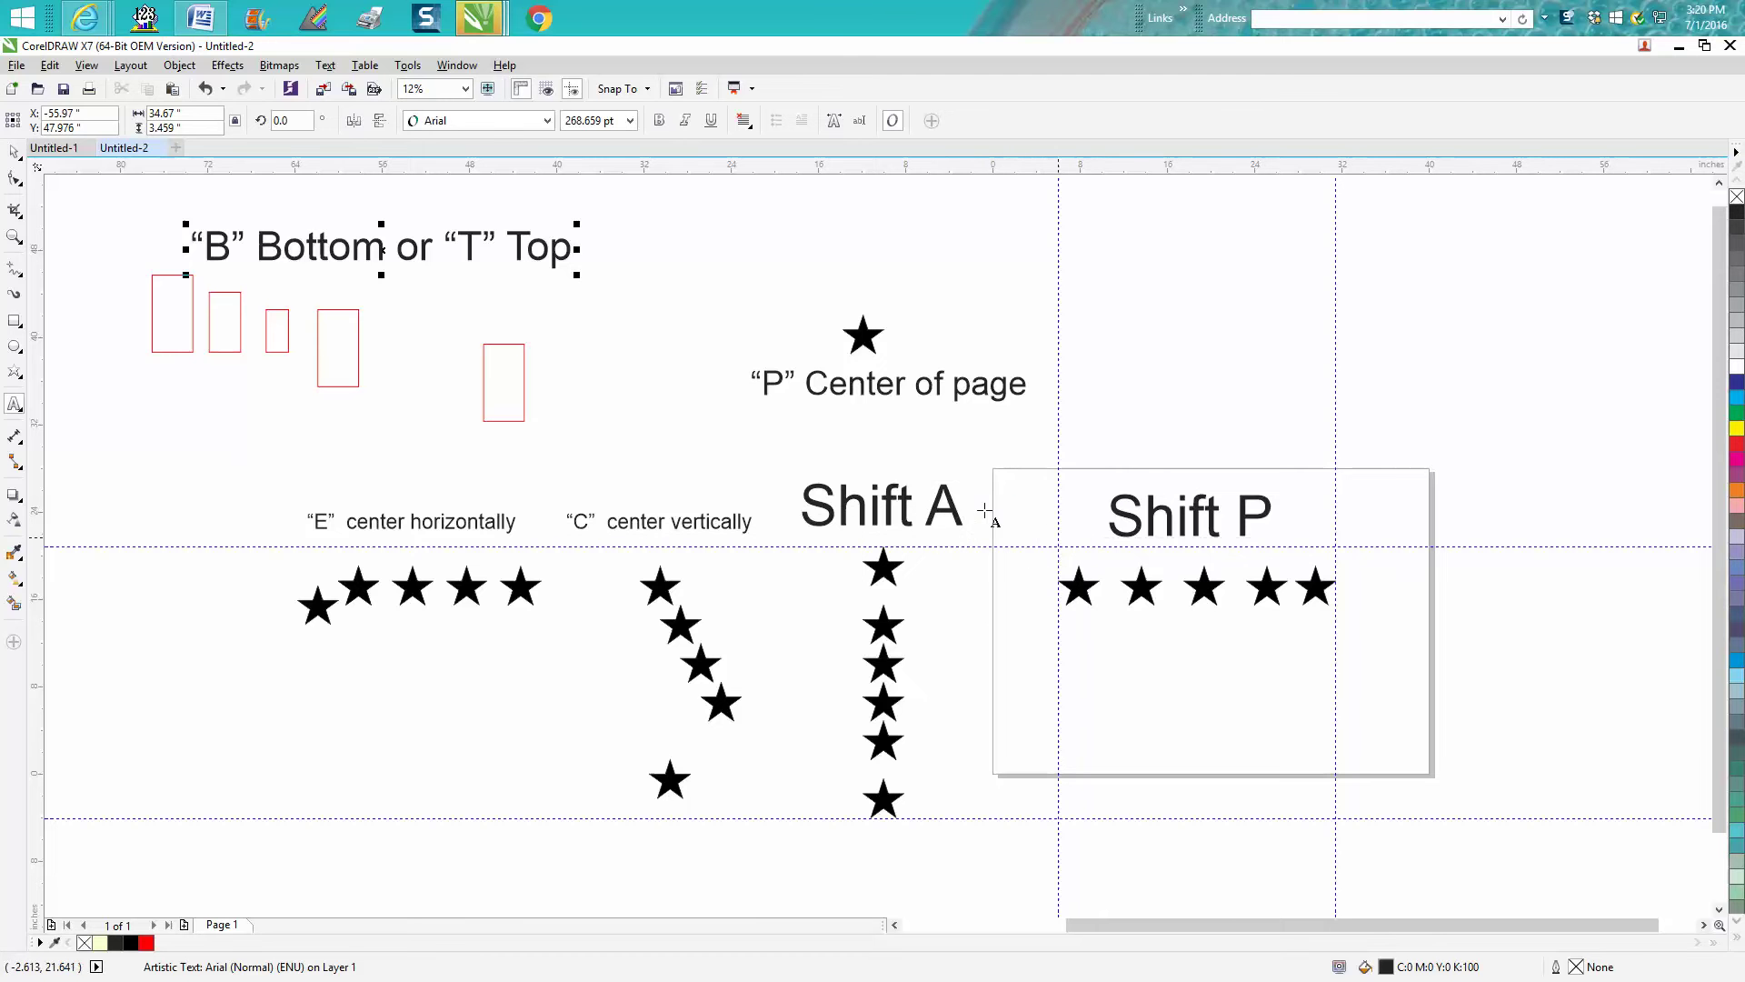
key("space")
left_click(13, 238)
left_click_drag(1012, 440, 1411, 696)
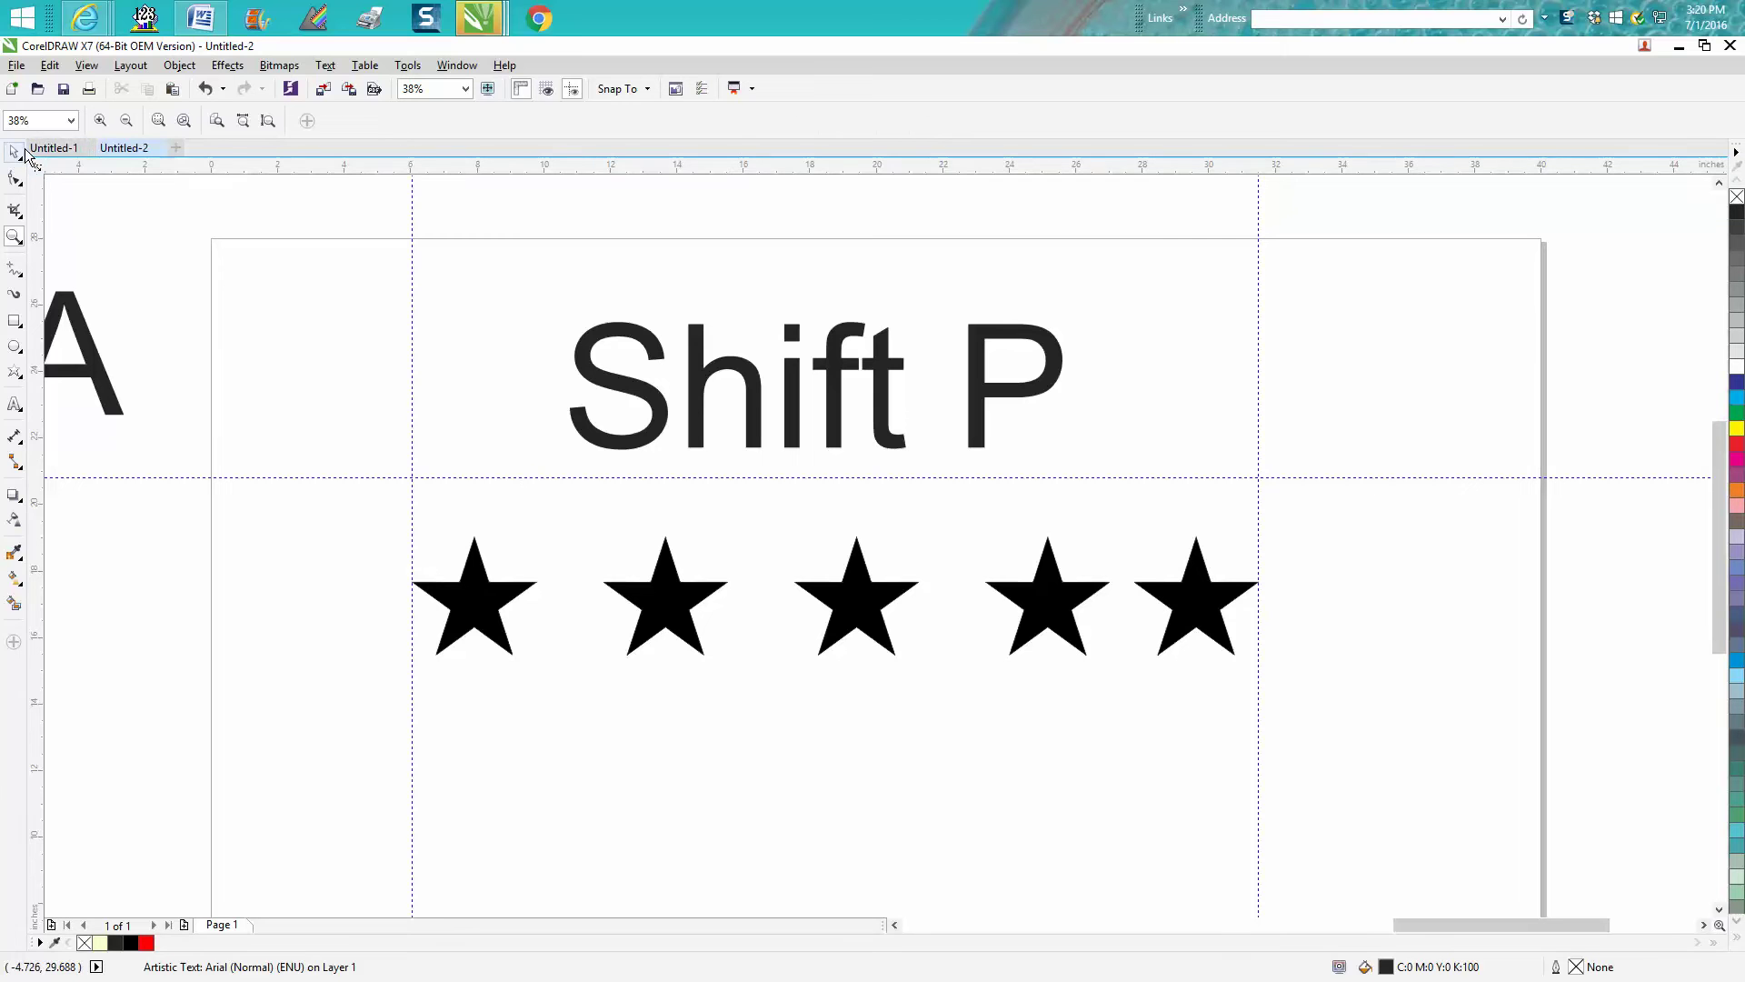
left_click(22, 152)
Distribute the five Shift P stars evenly across their row.
left_click_drag(366, 387, 724, 711)
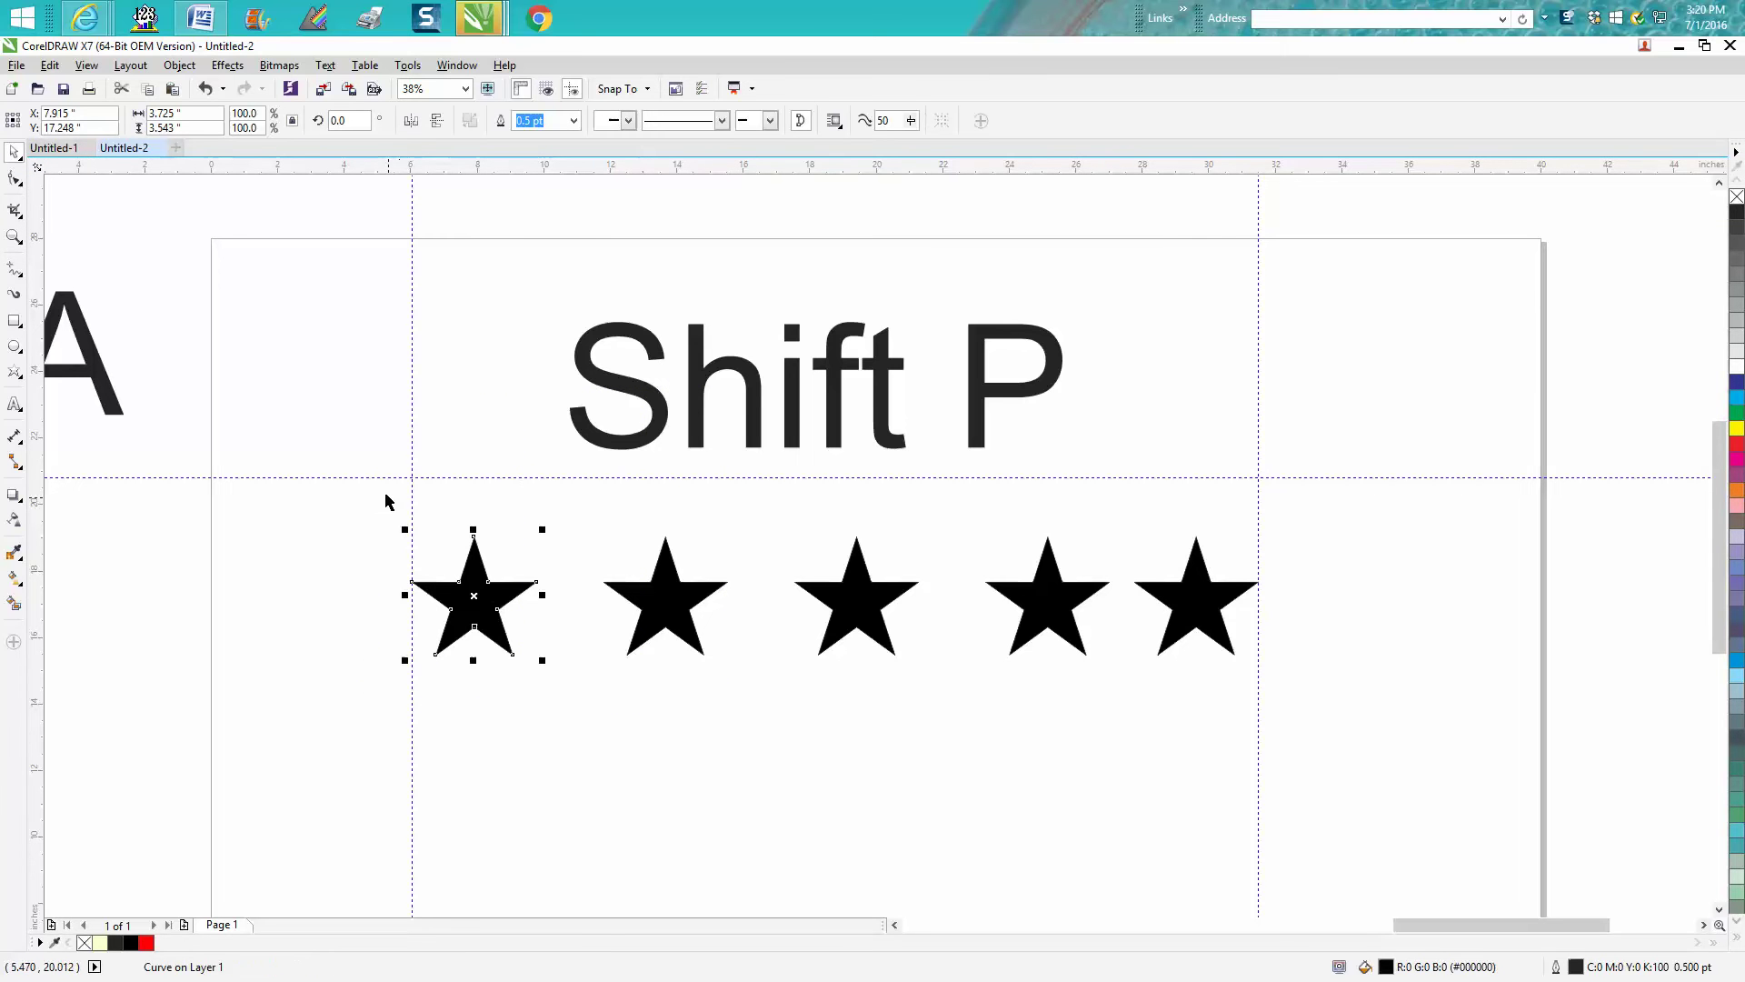
left_click_drag(385, 495, 1300, 769)
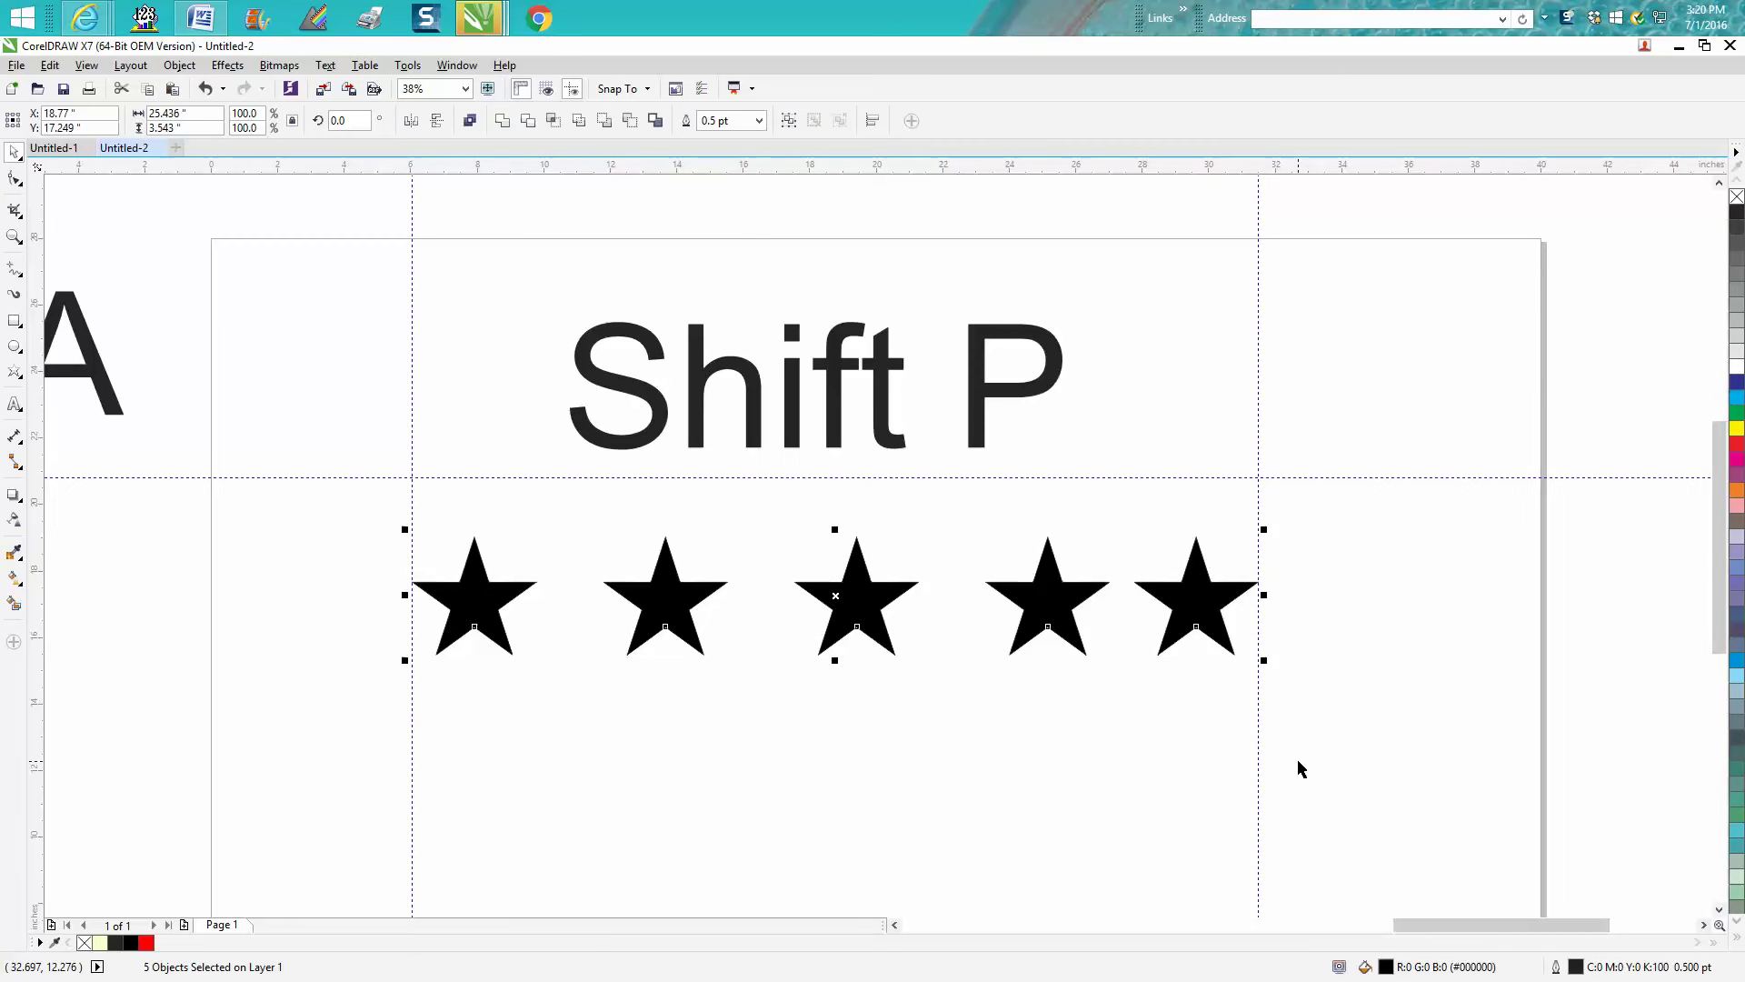
key("shift+p")
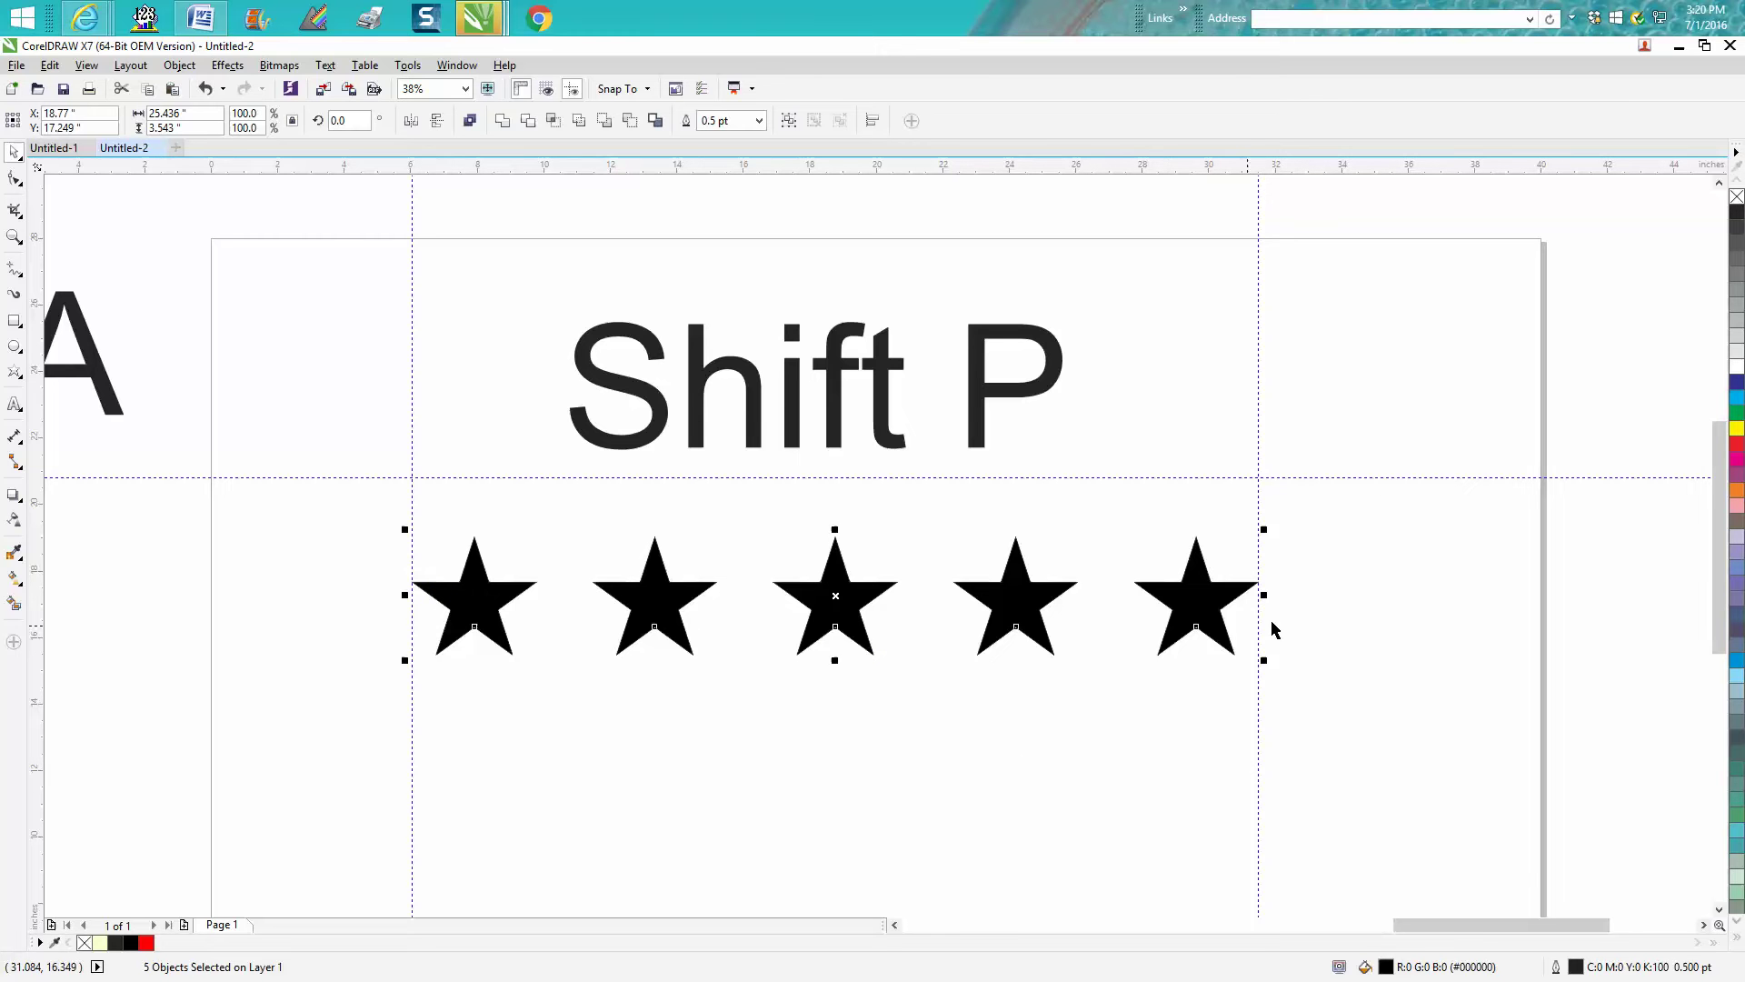
Zoom to the Shift A column and space its six stars evenly vertically.
scroll(555, 590, "down", 4)
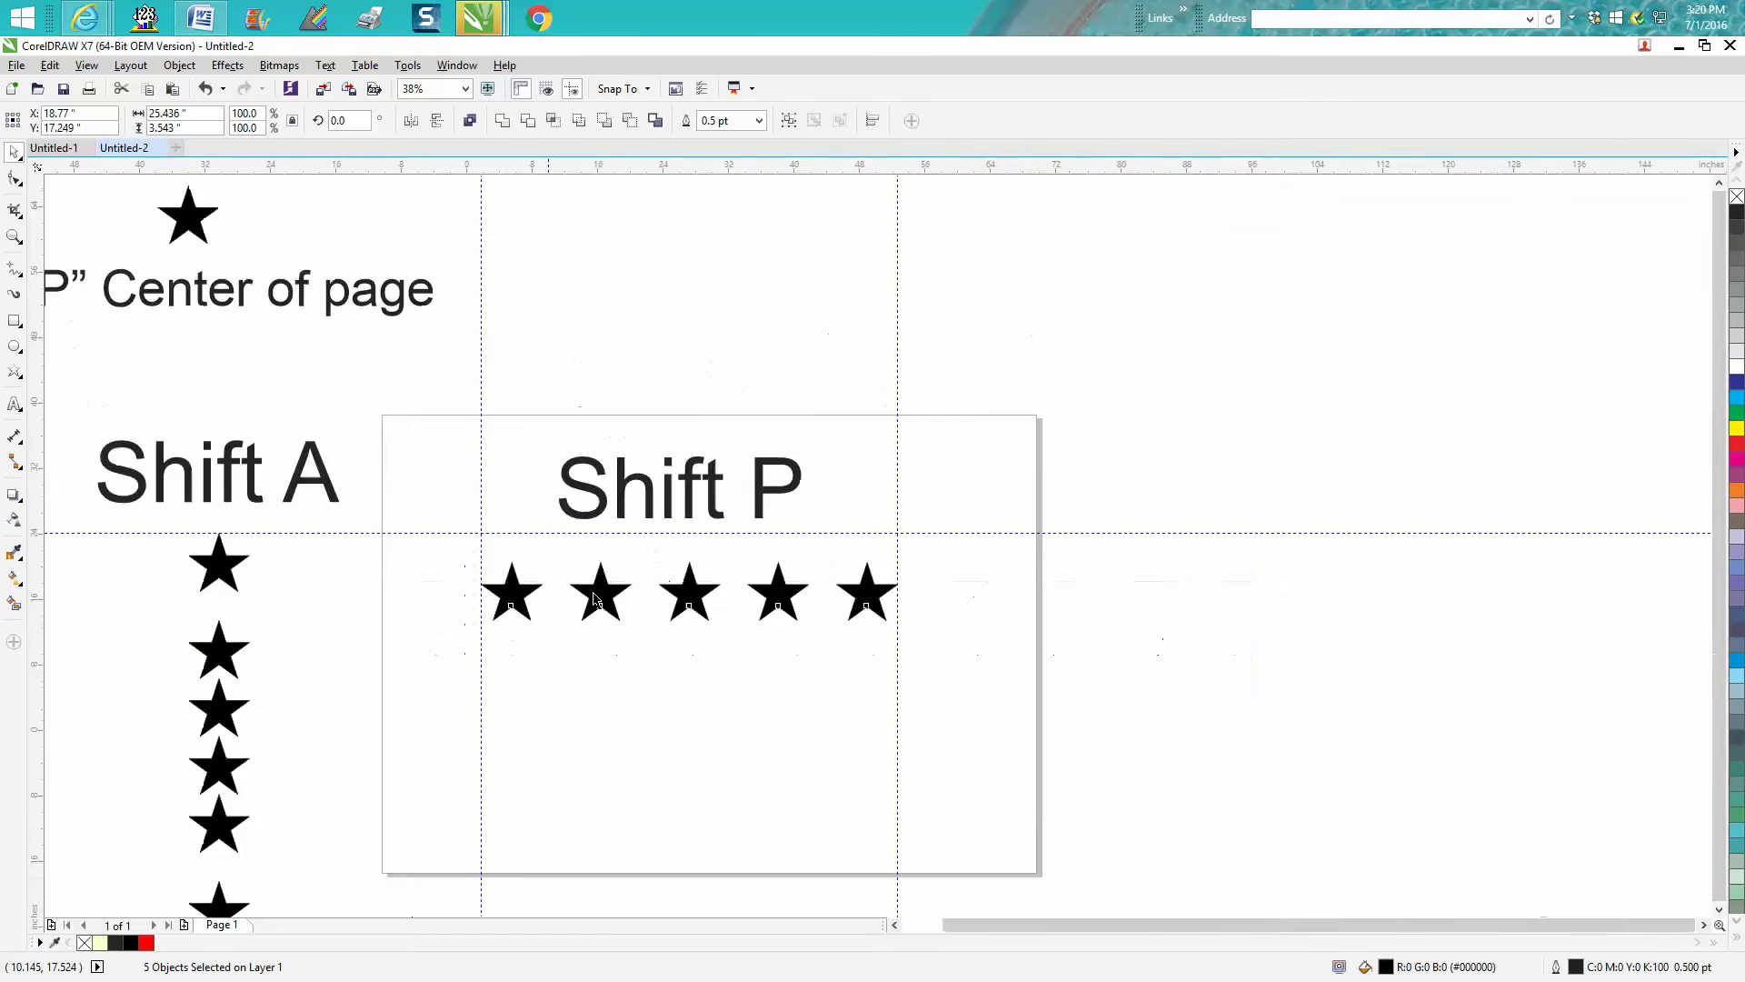
left_click(14, 237)
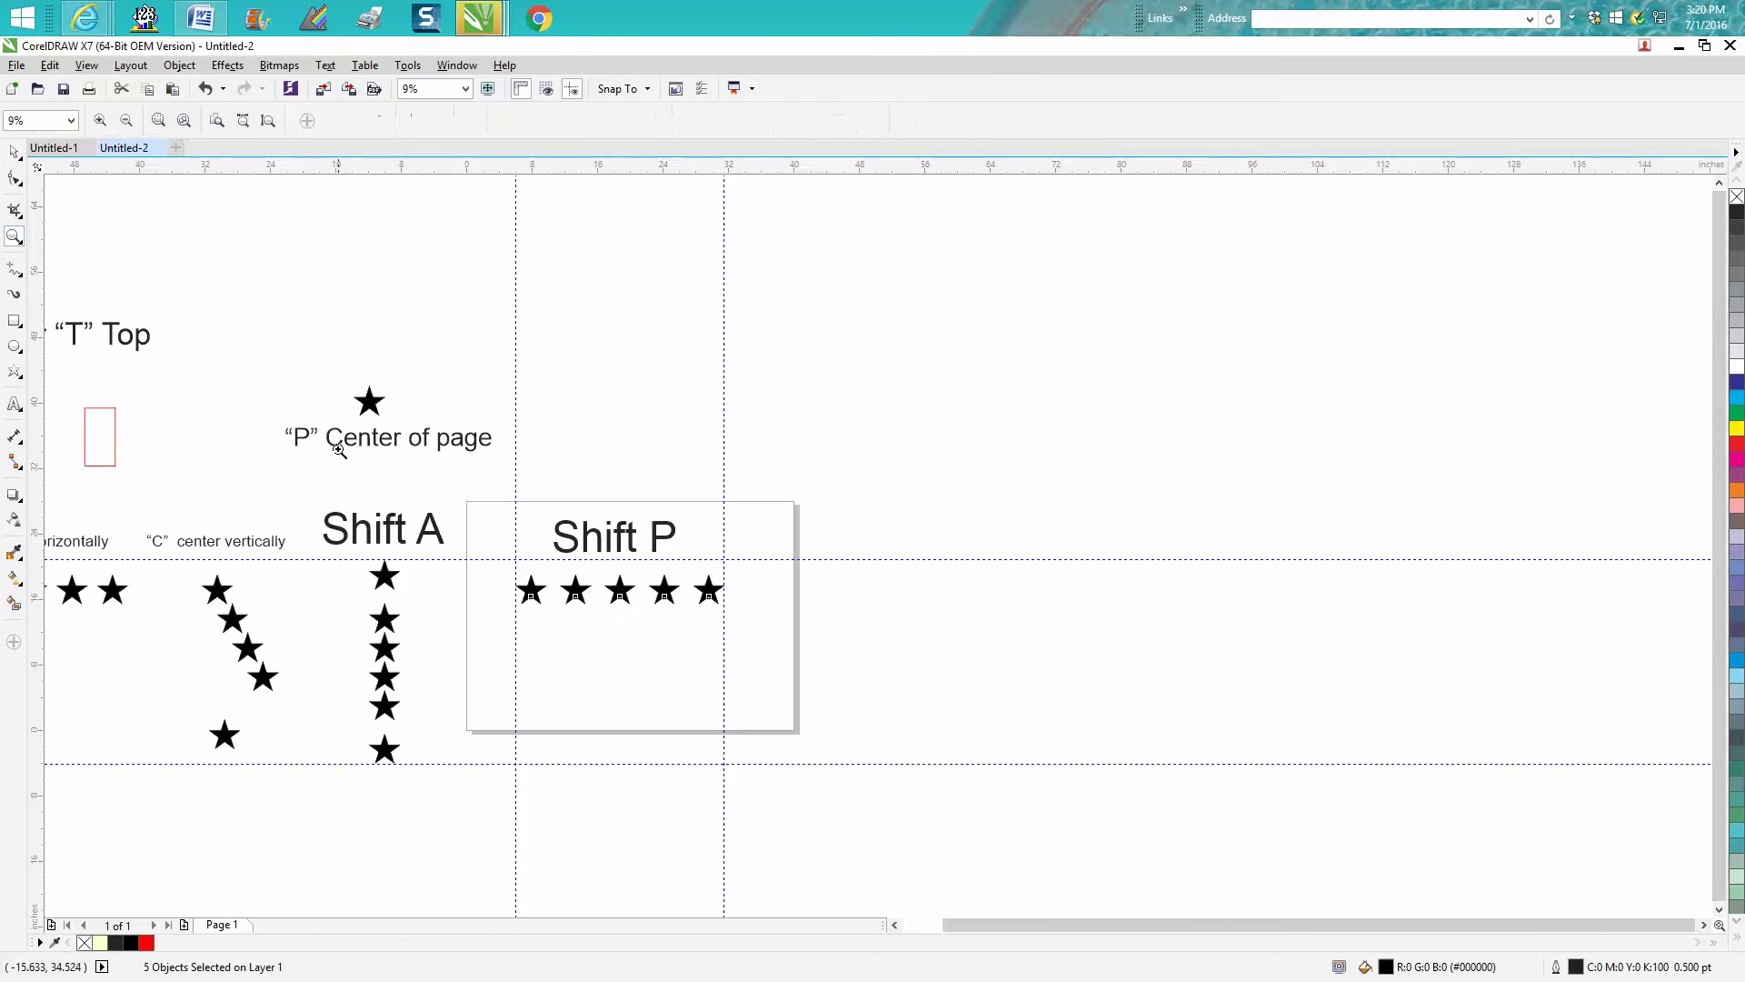
left_click_drag(293, 472, 570, 808)
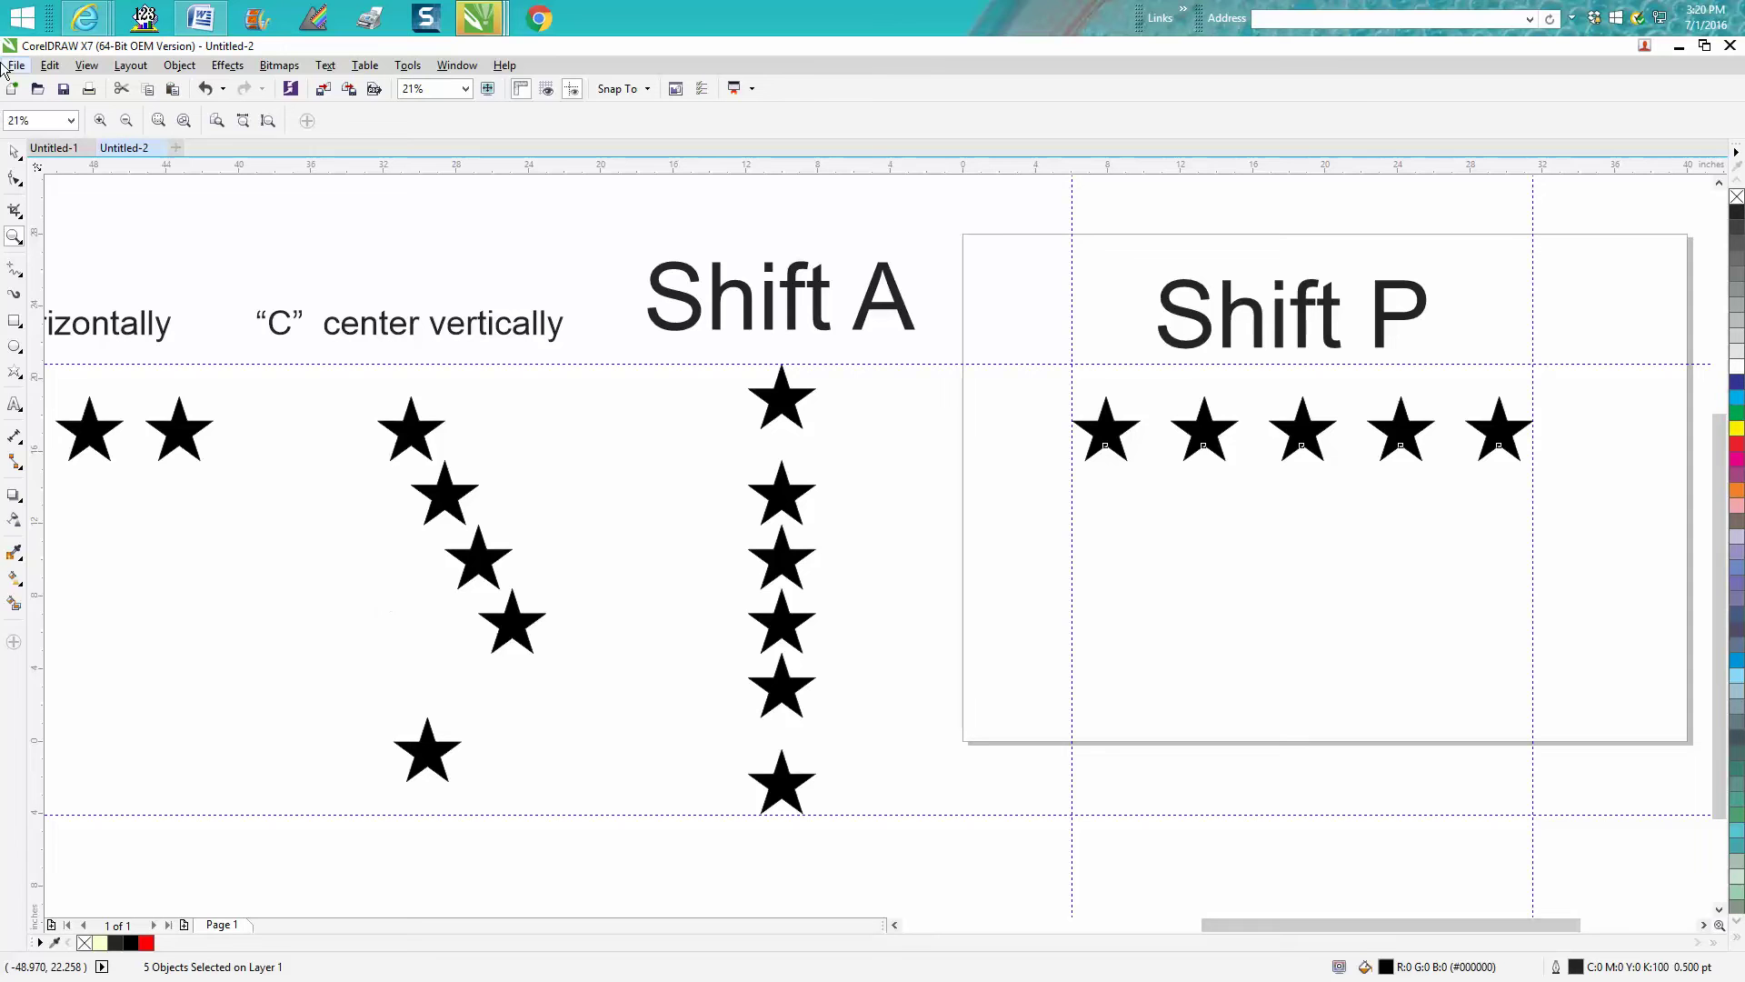
left_click(14, 152)
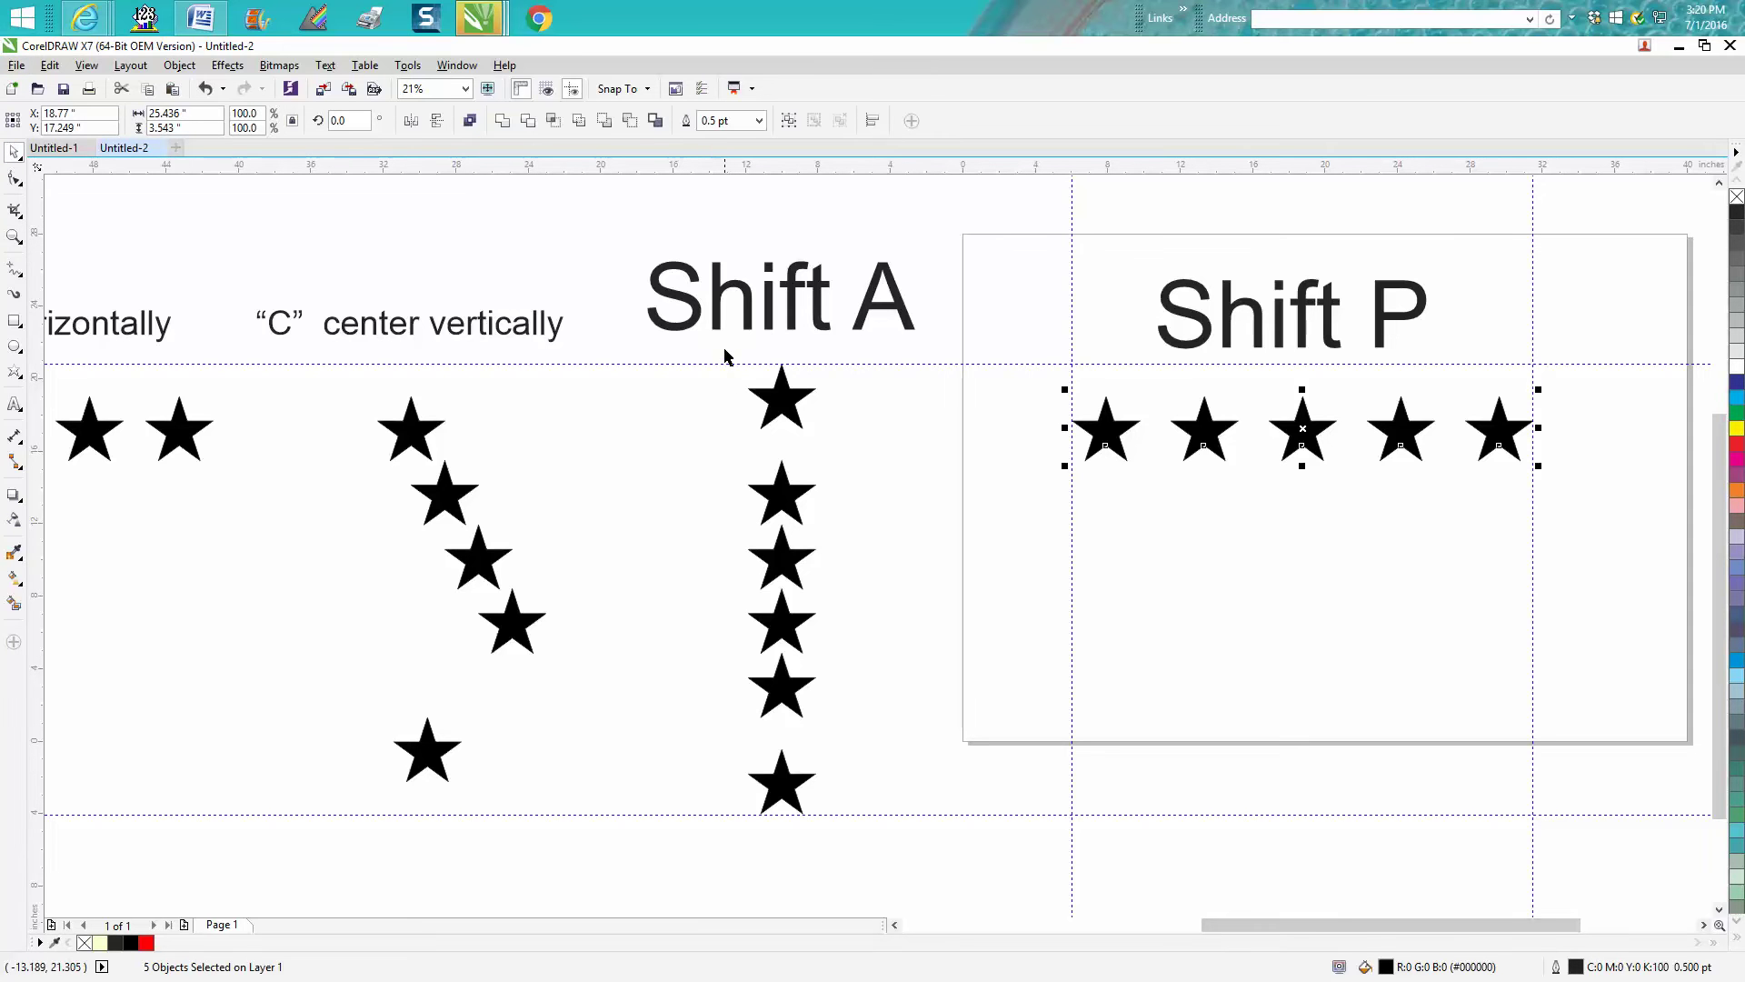
left_click_drag(725, 346, 868, 883)
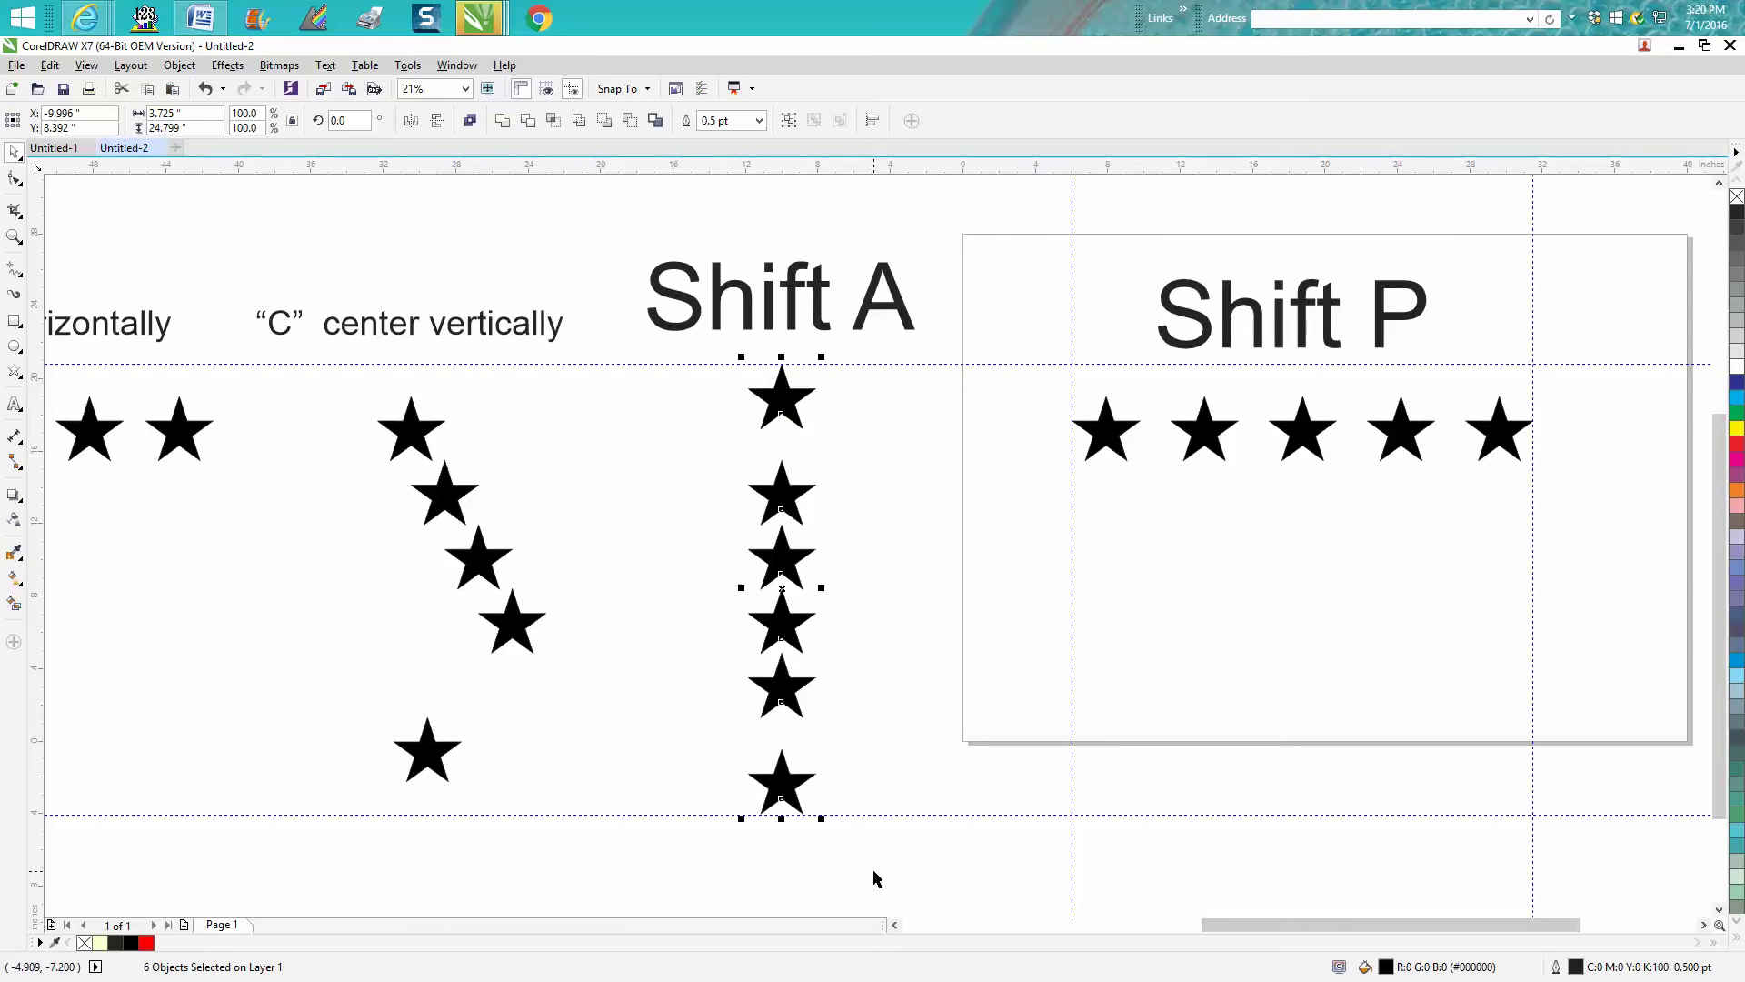
key("shift+a")
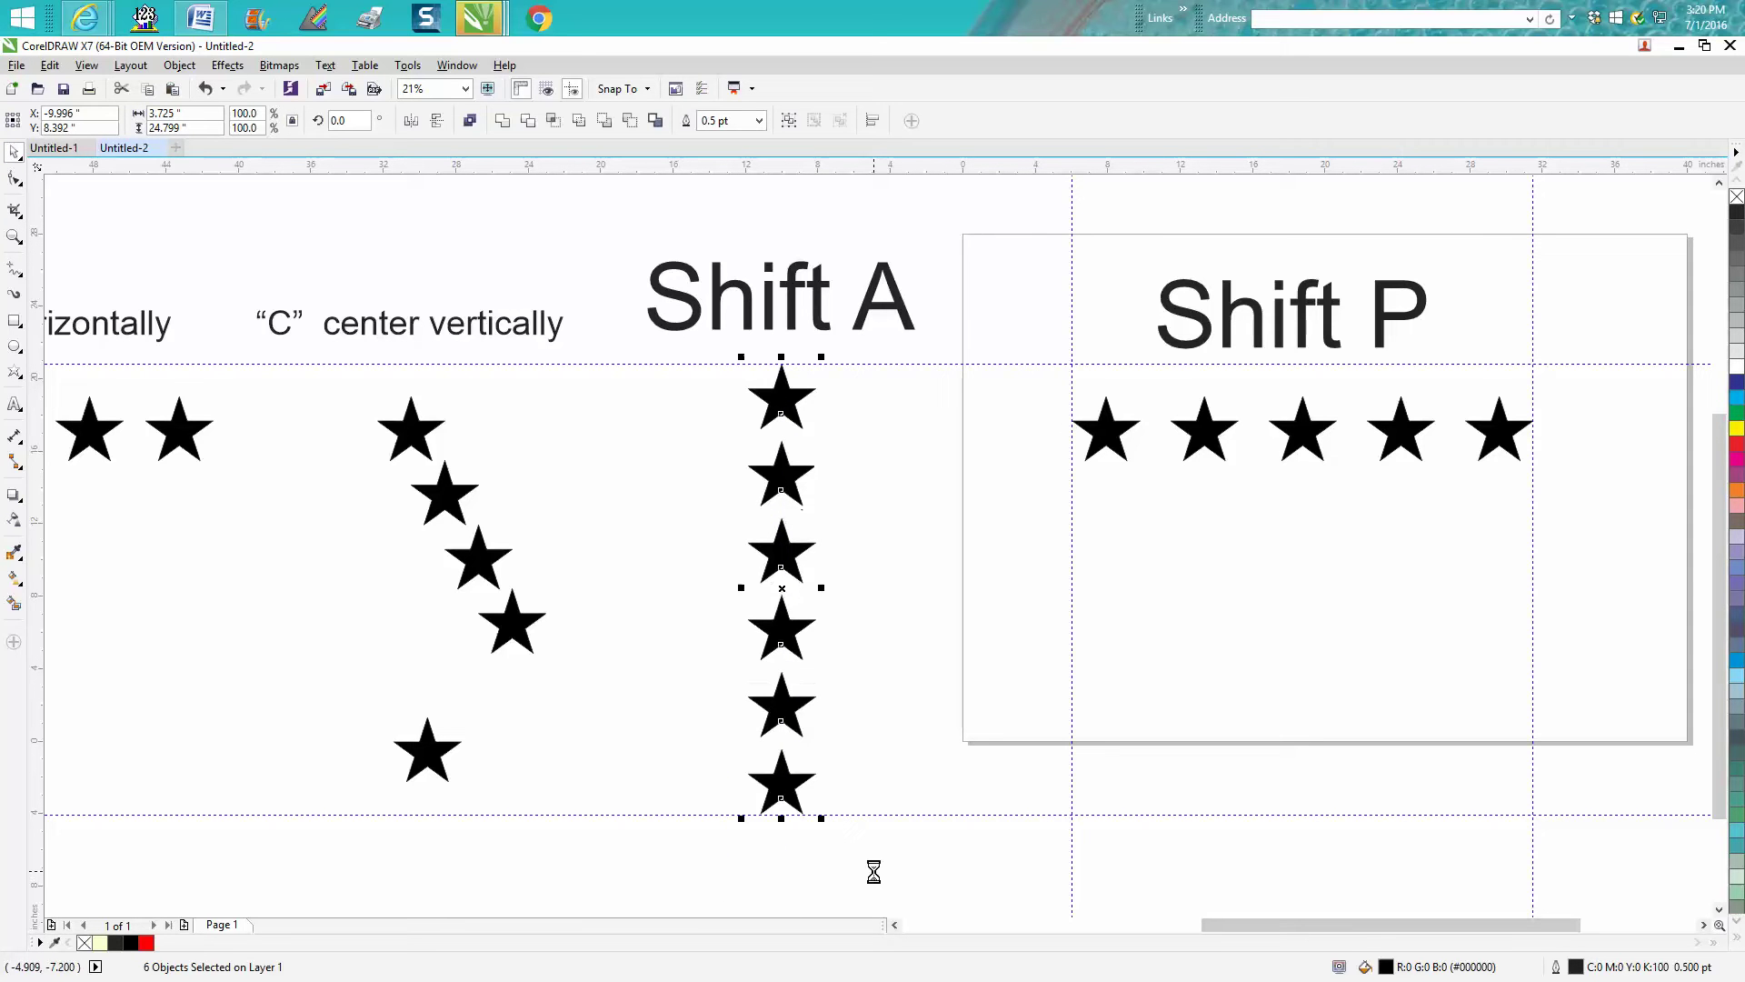
left_click(837, 485)
scroll(838, 484, "down", 2)
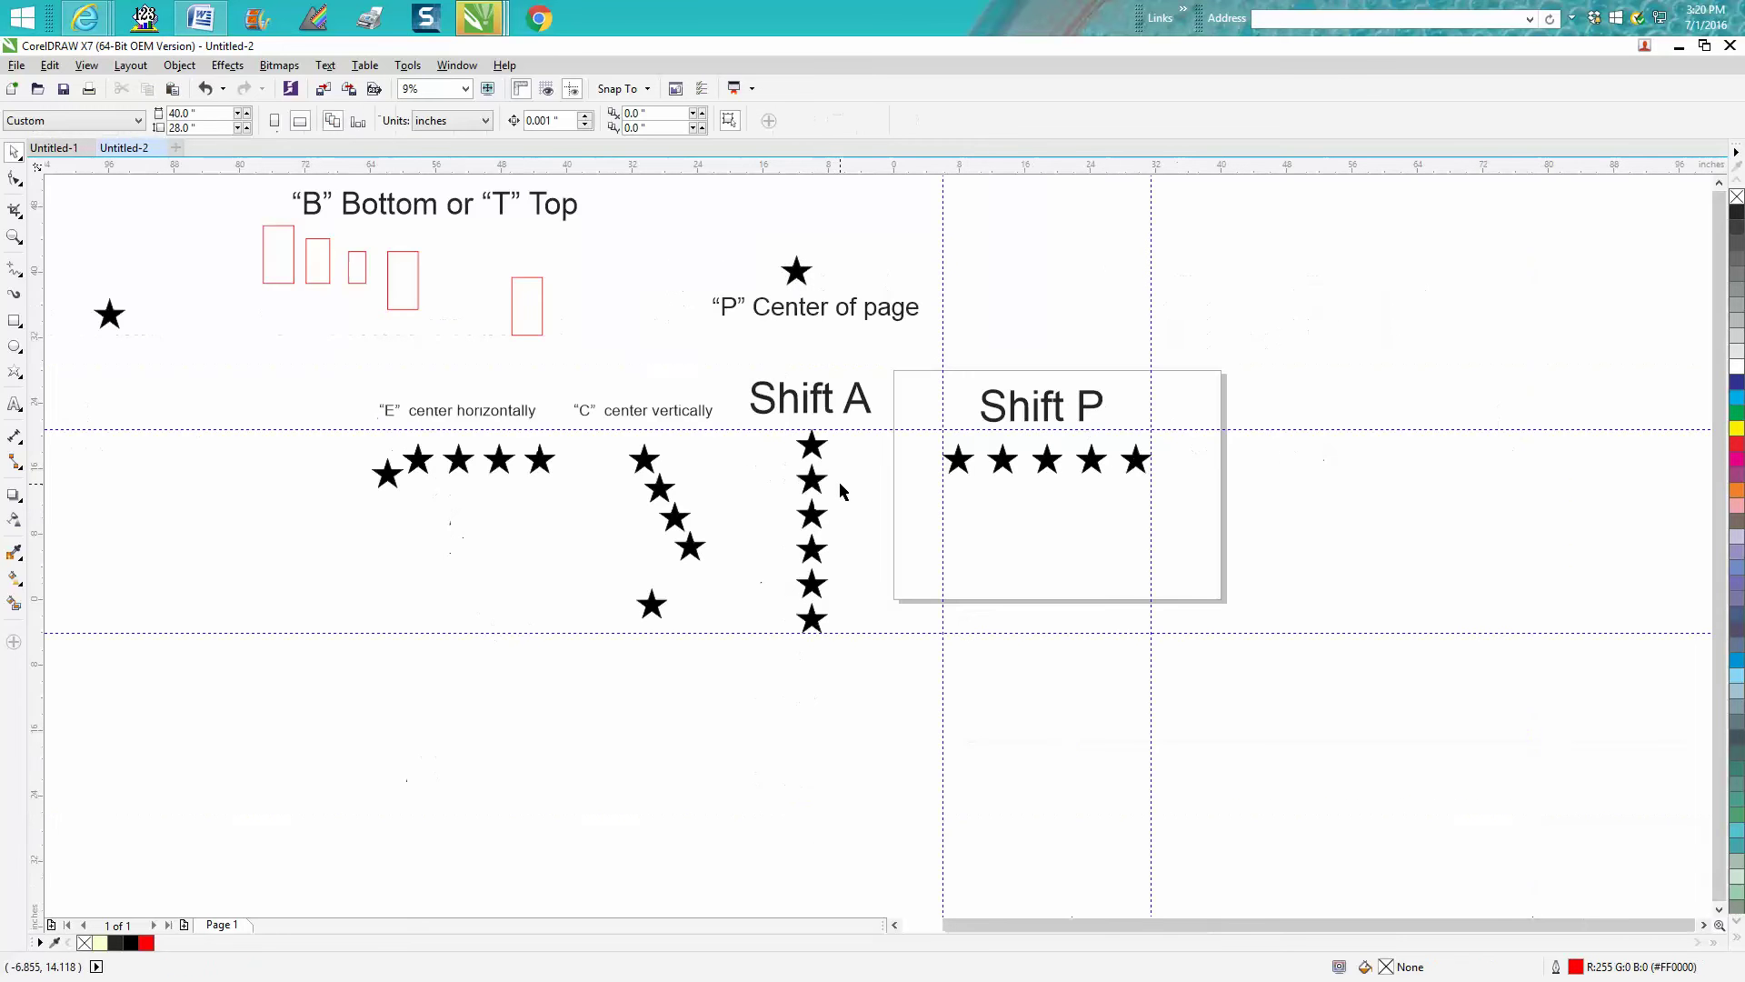
Line up the five diagonal C stars in one vertical column and space them evenly.
left_click(15, 236)
scroll(583, 495, "up", 2)
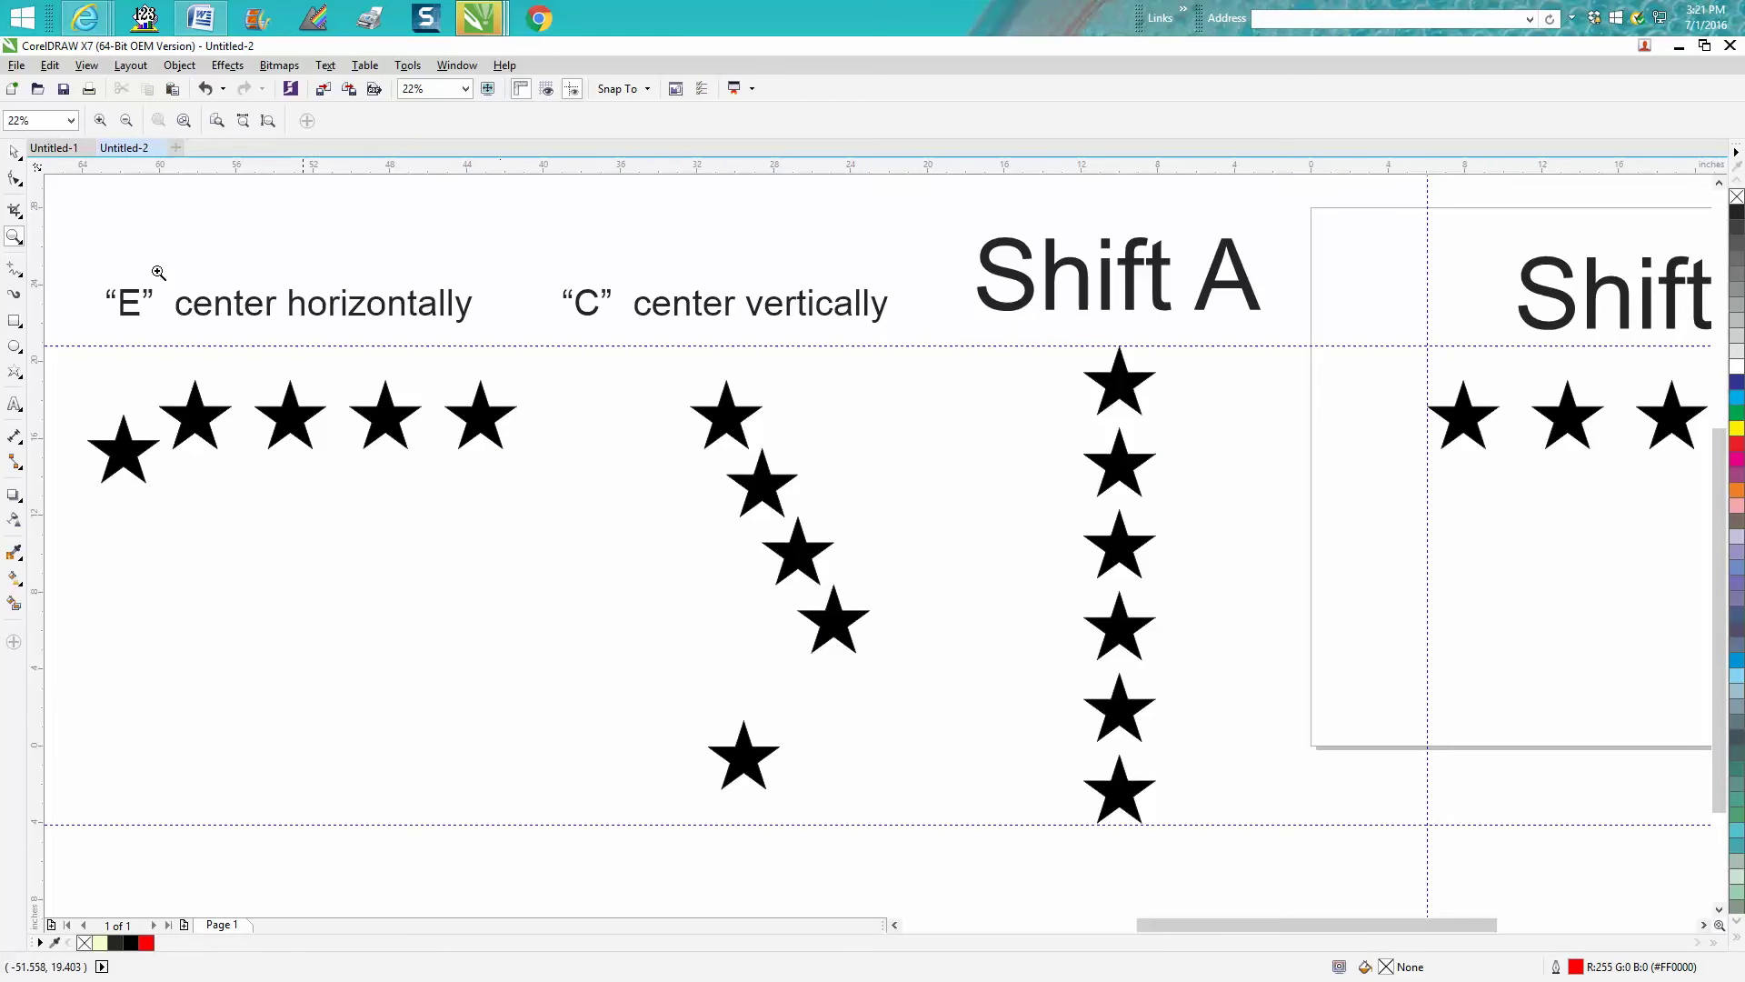
left_click(15, 151)
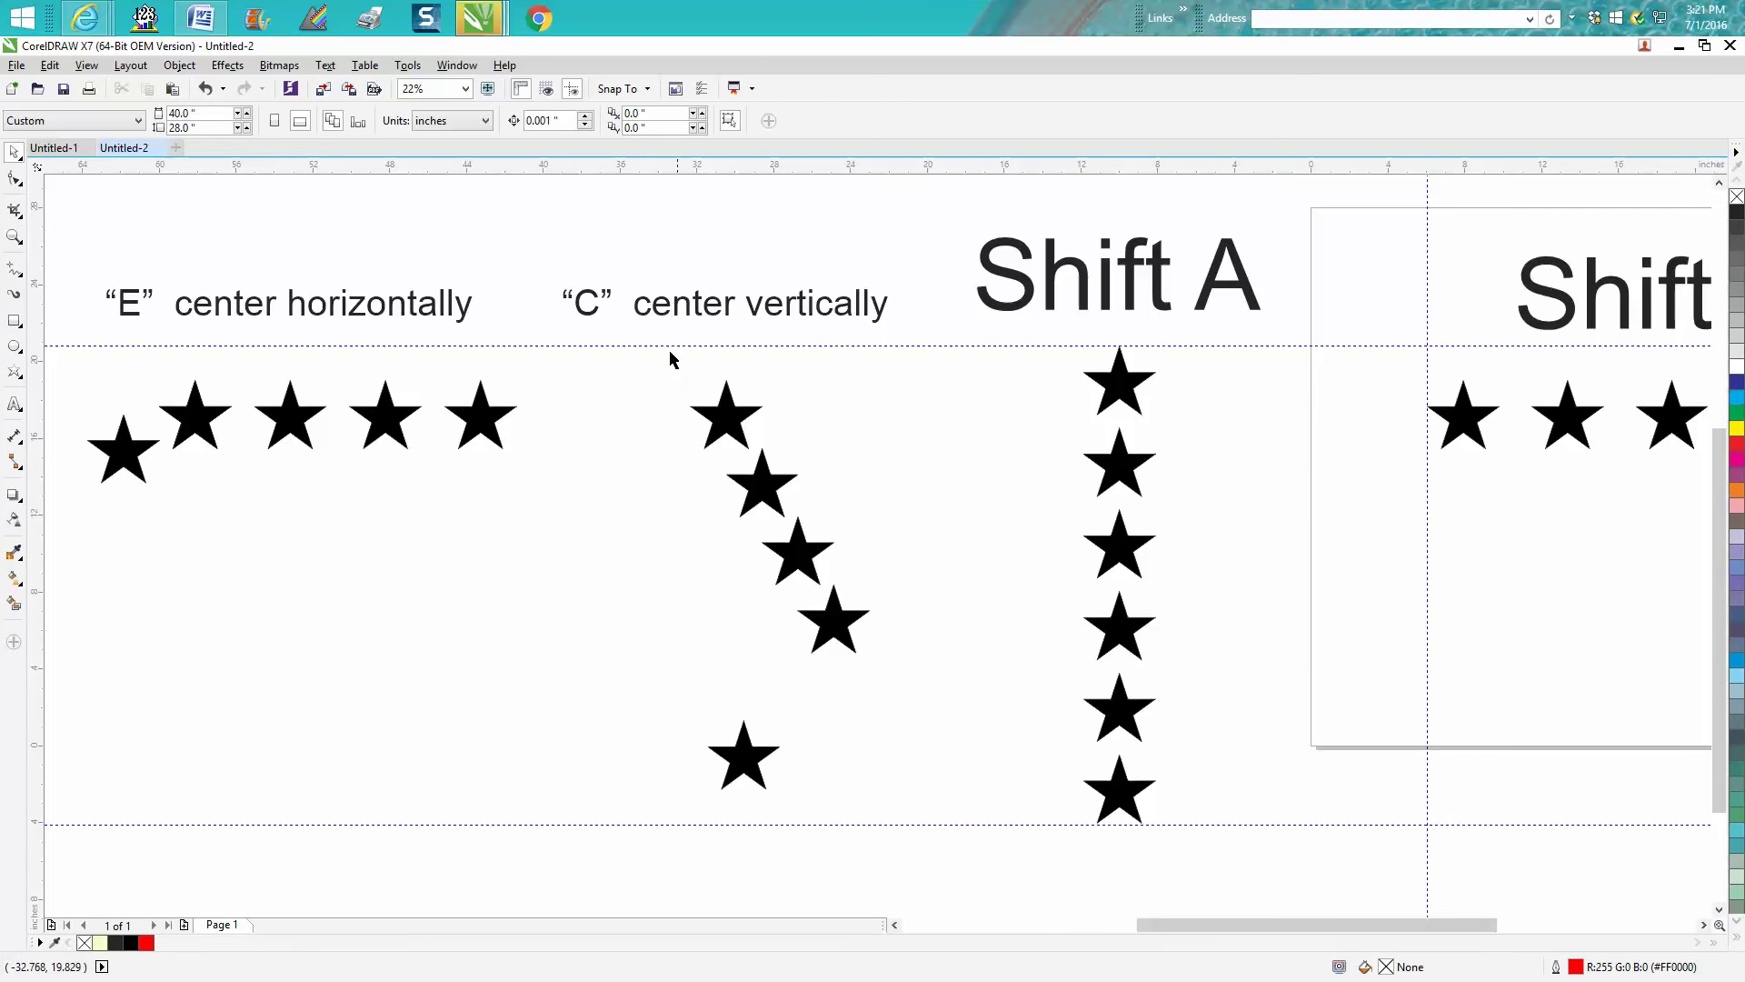
left_click_drag(657, 333, 924, 850)
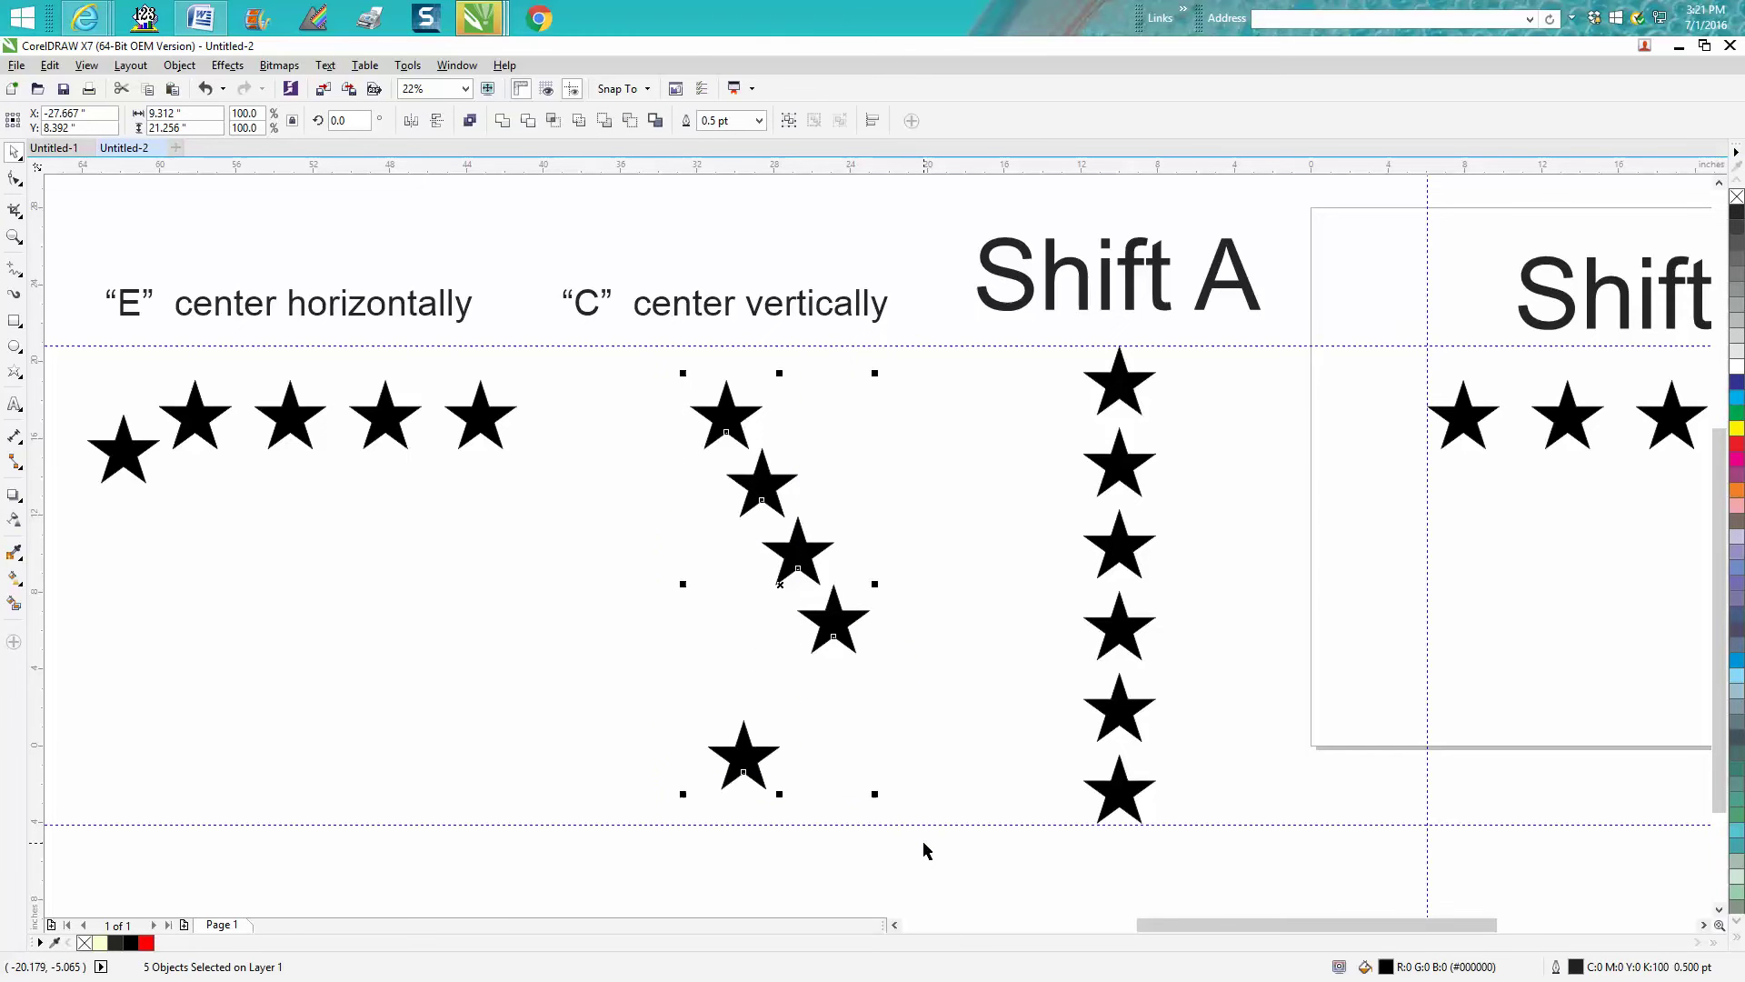
key("c")
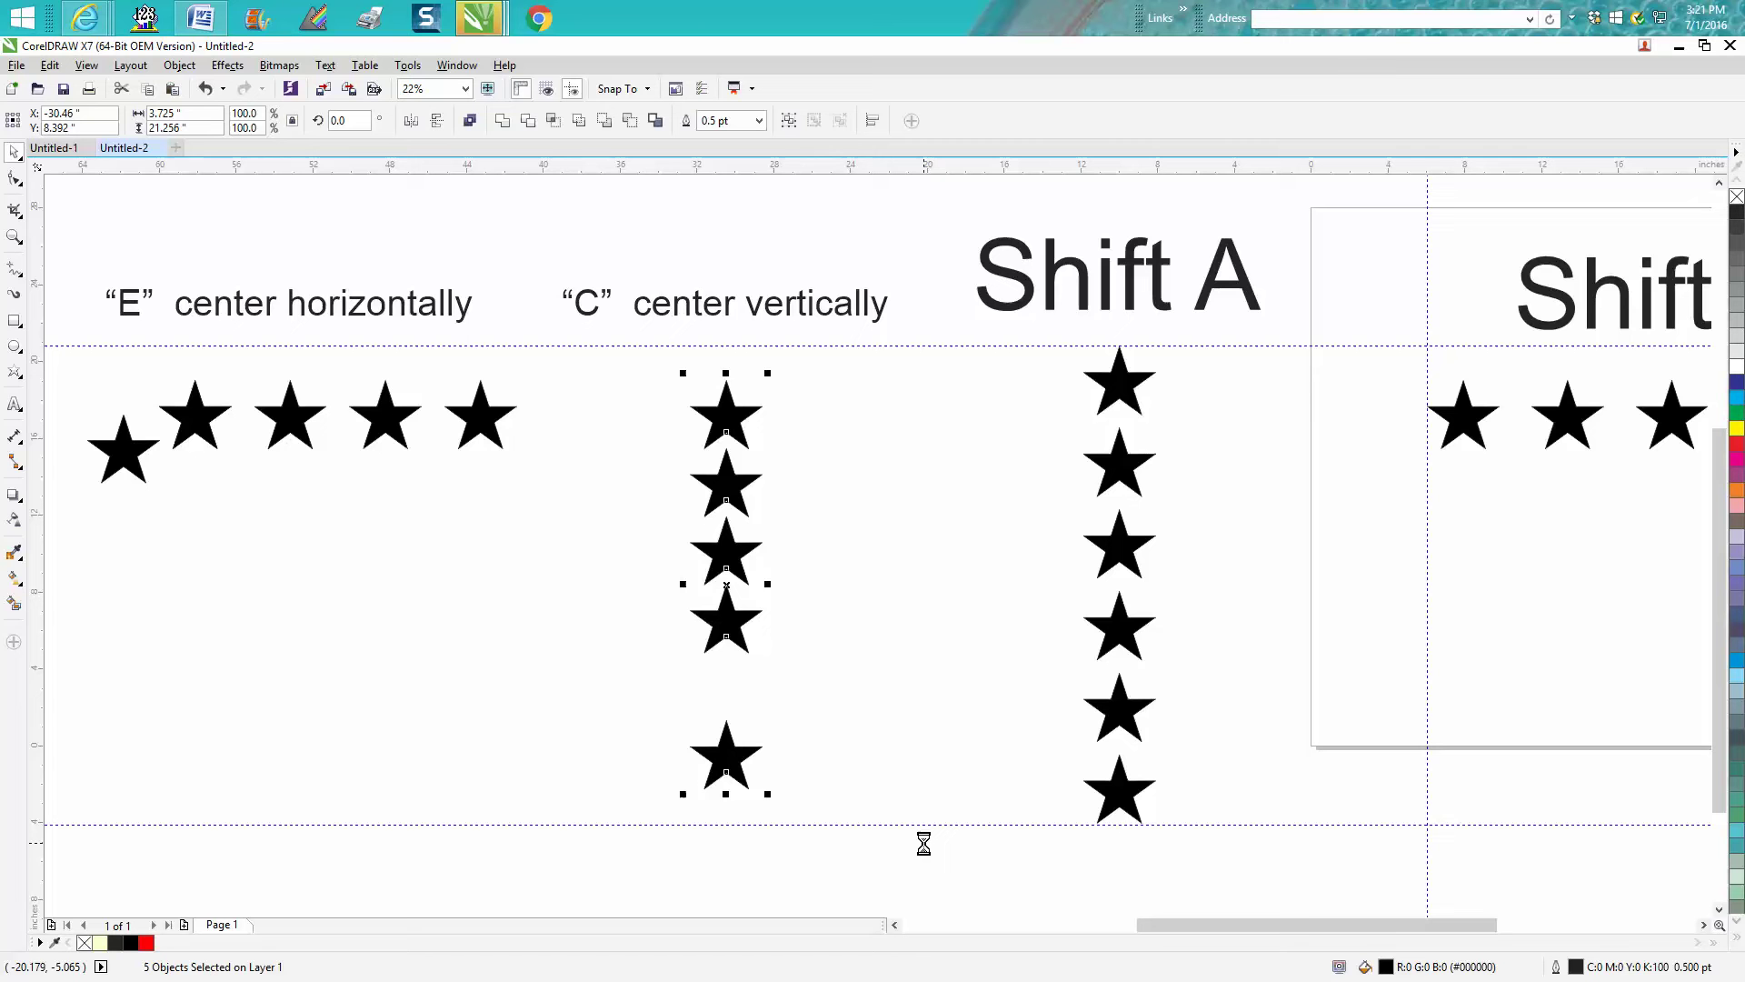
key("shift+a")
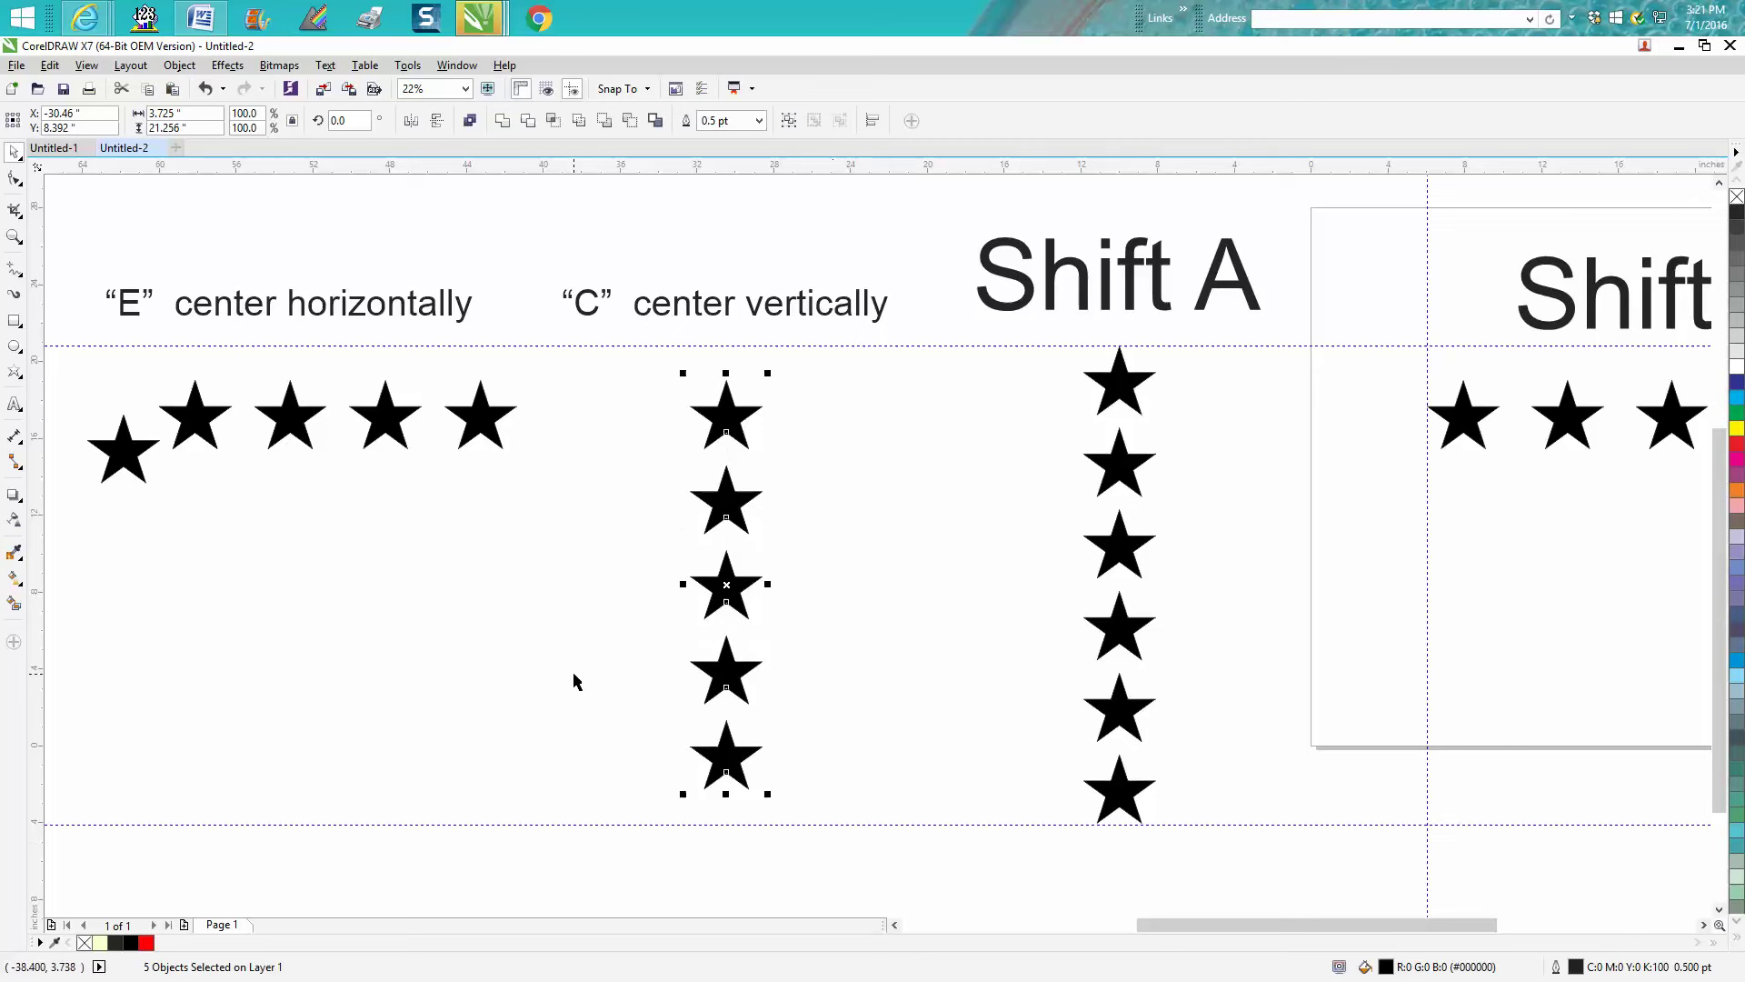
Level the six E-row stars and distribute them evenly across the row.
left_click_drag(52, 374, 564, 531)
key("e")
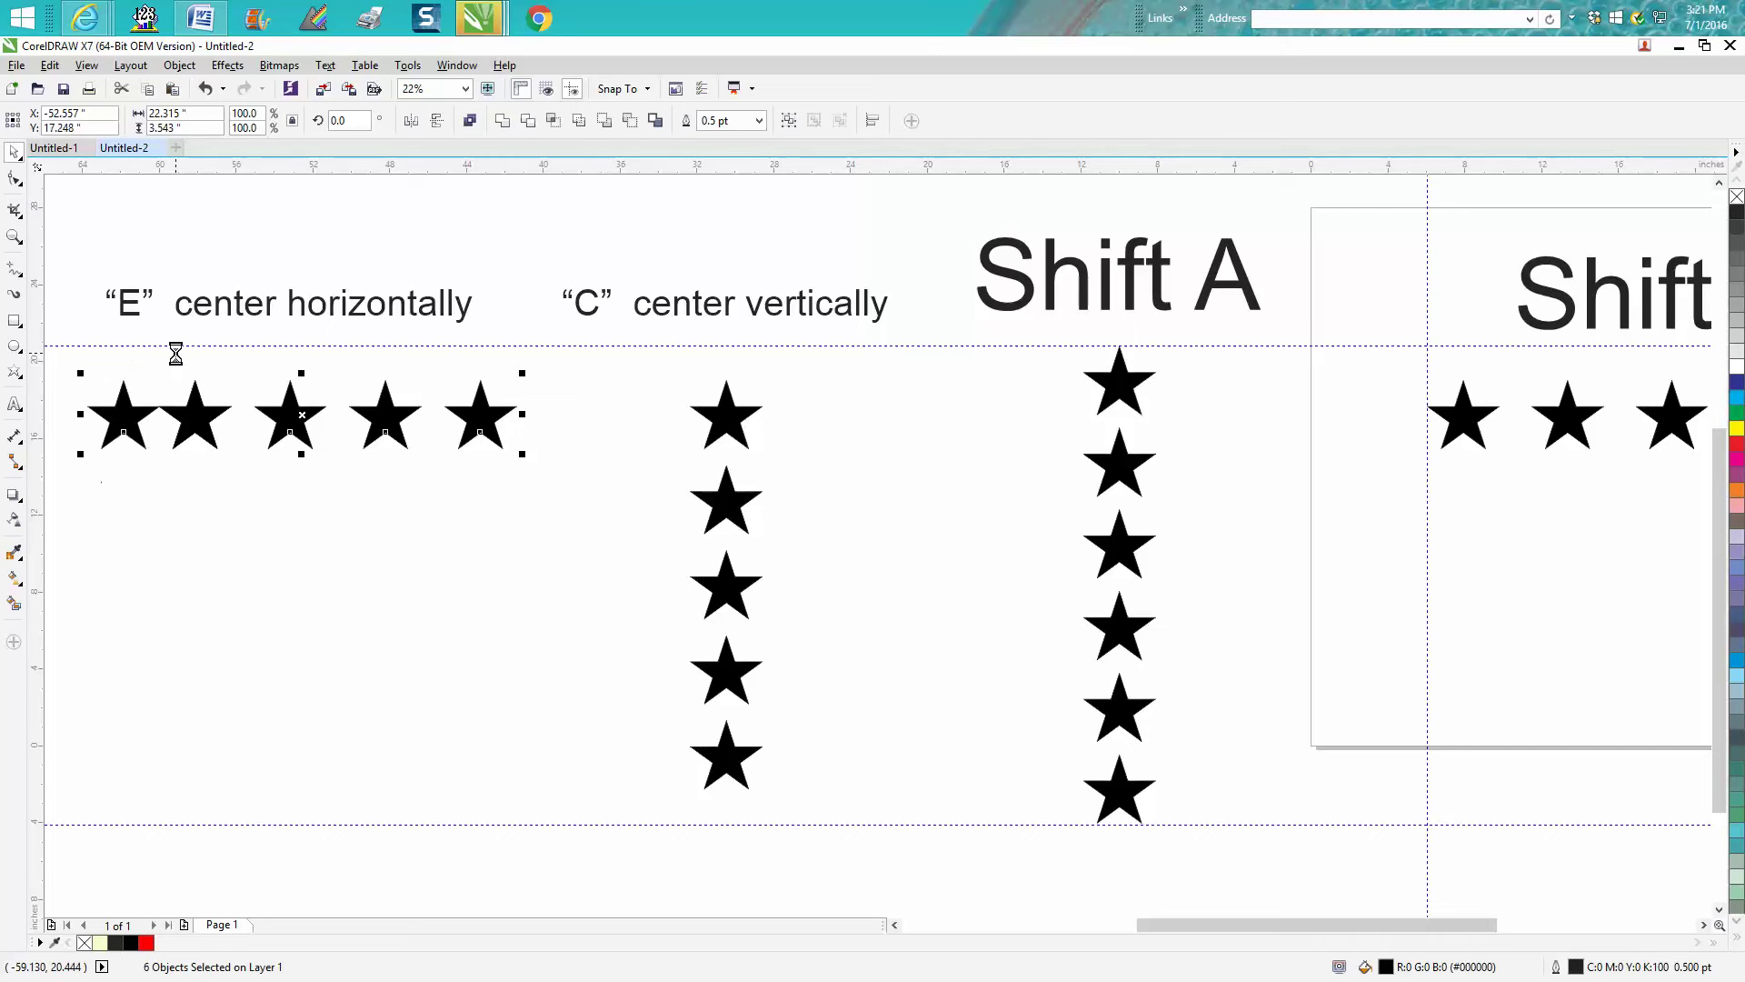
left_click_drag(53, 358, 576, 508)
key("shift+e")
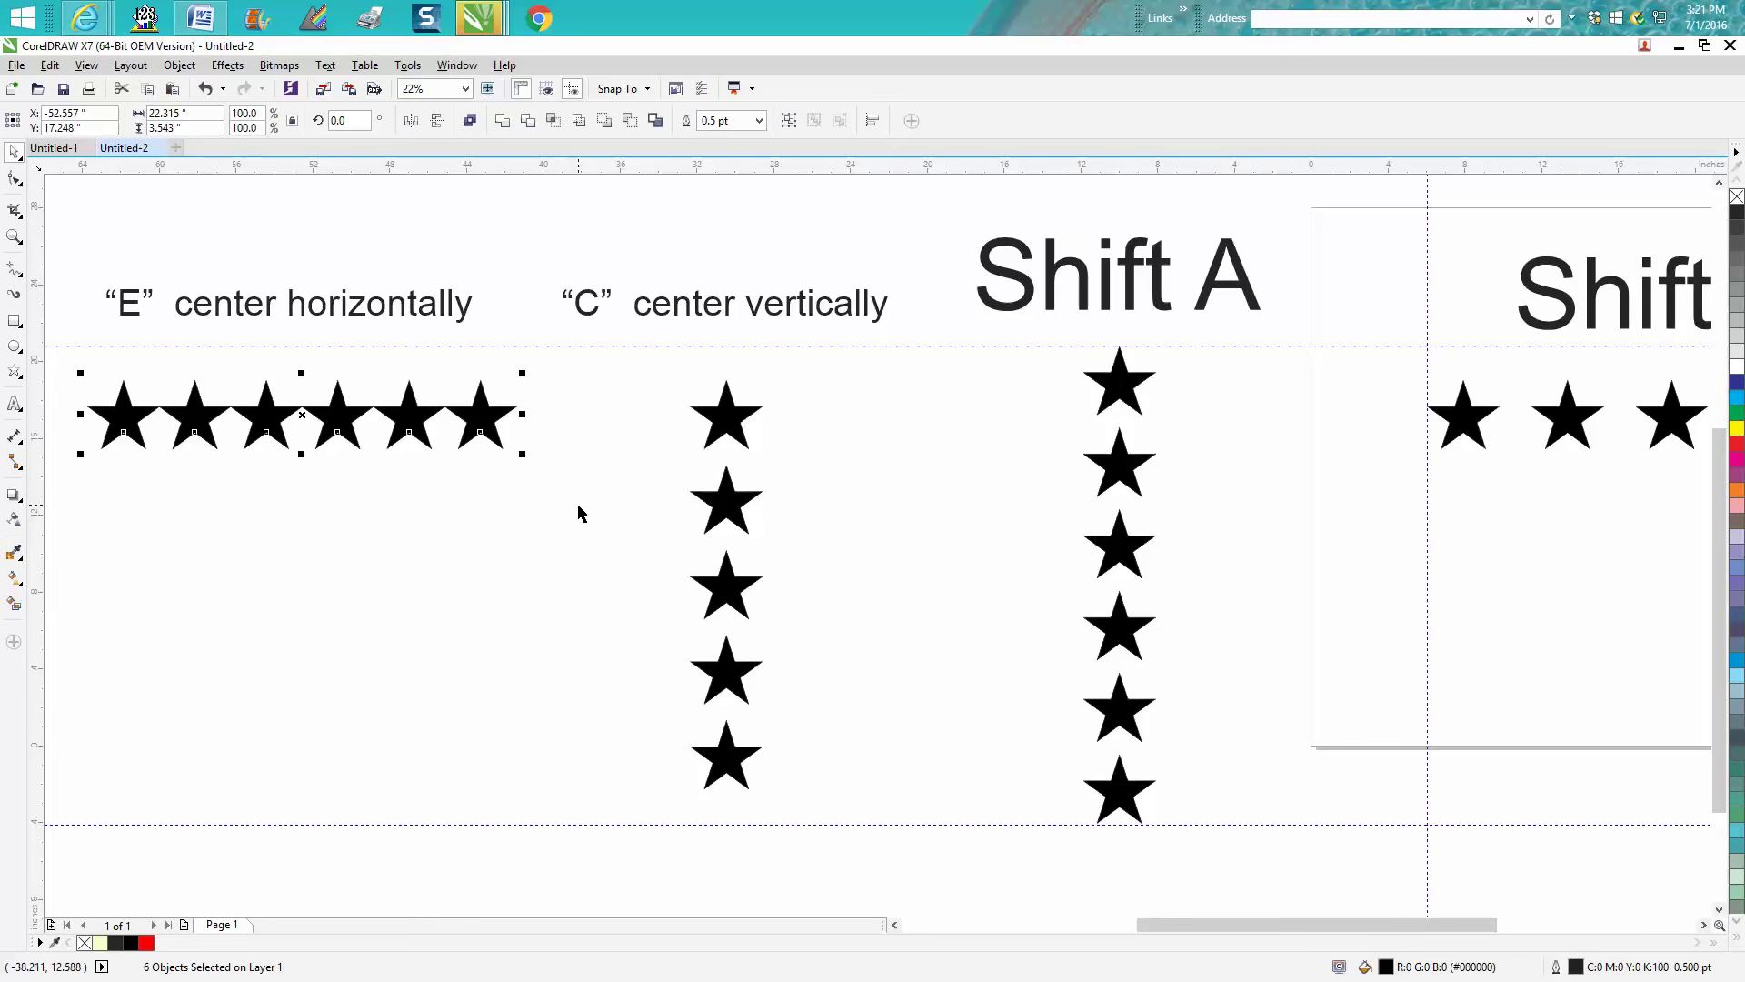
scroll(575, 501, "down", 2)
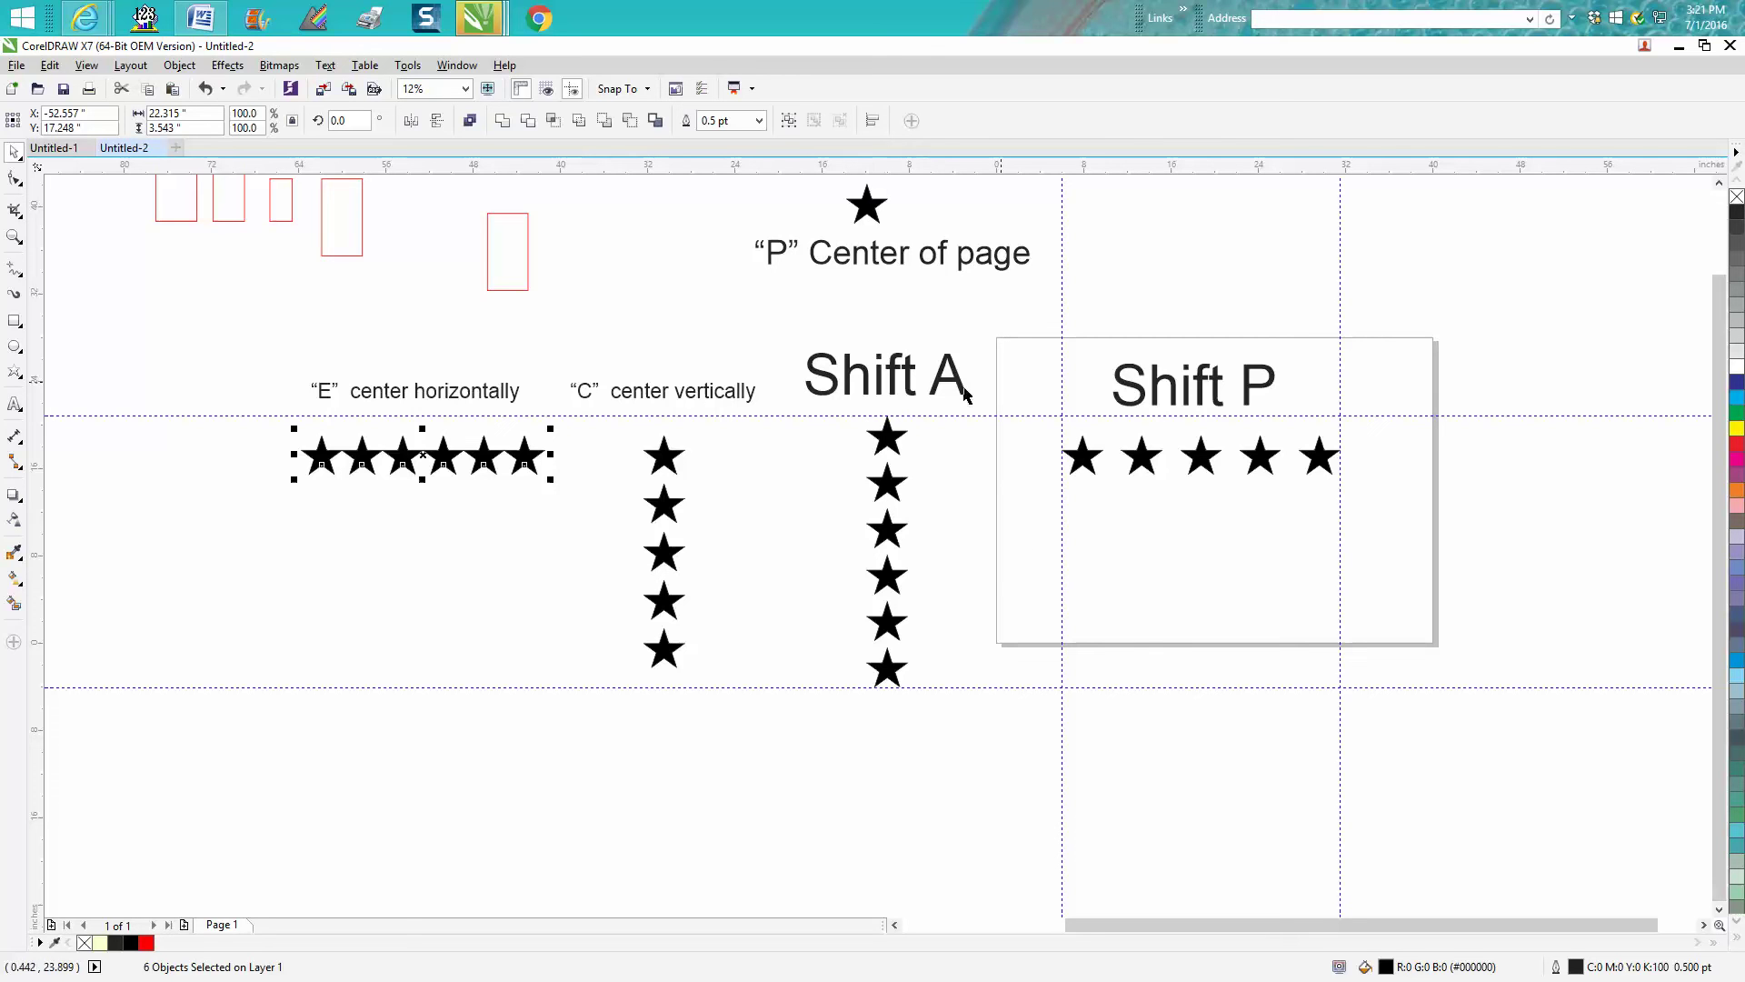
Centre the star above the P label on the page and shift it into the plaque.
left_click(866, 209)
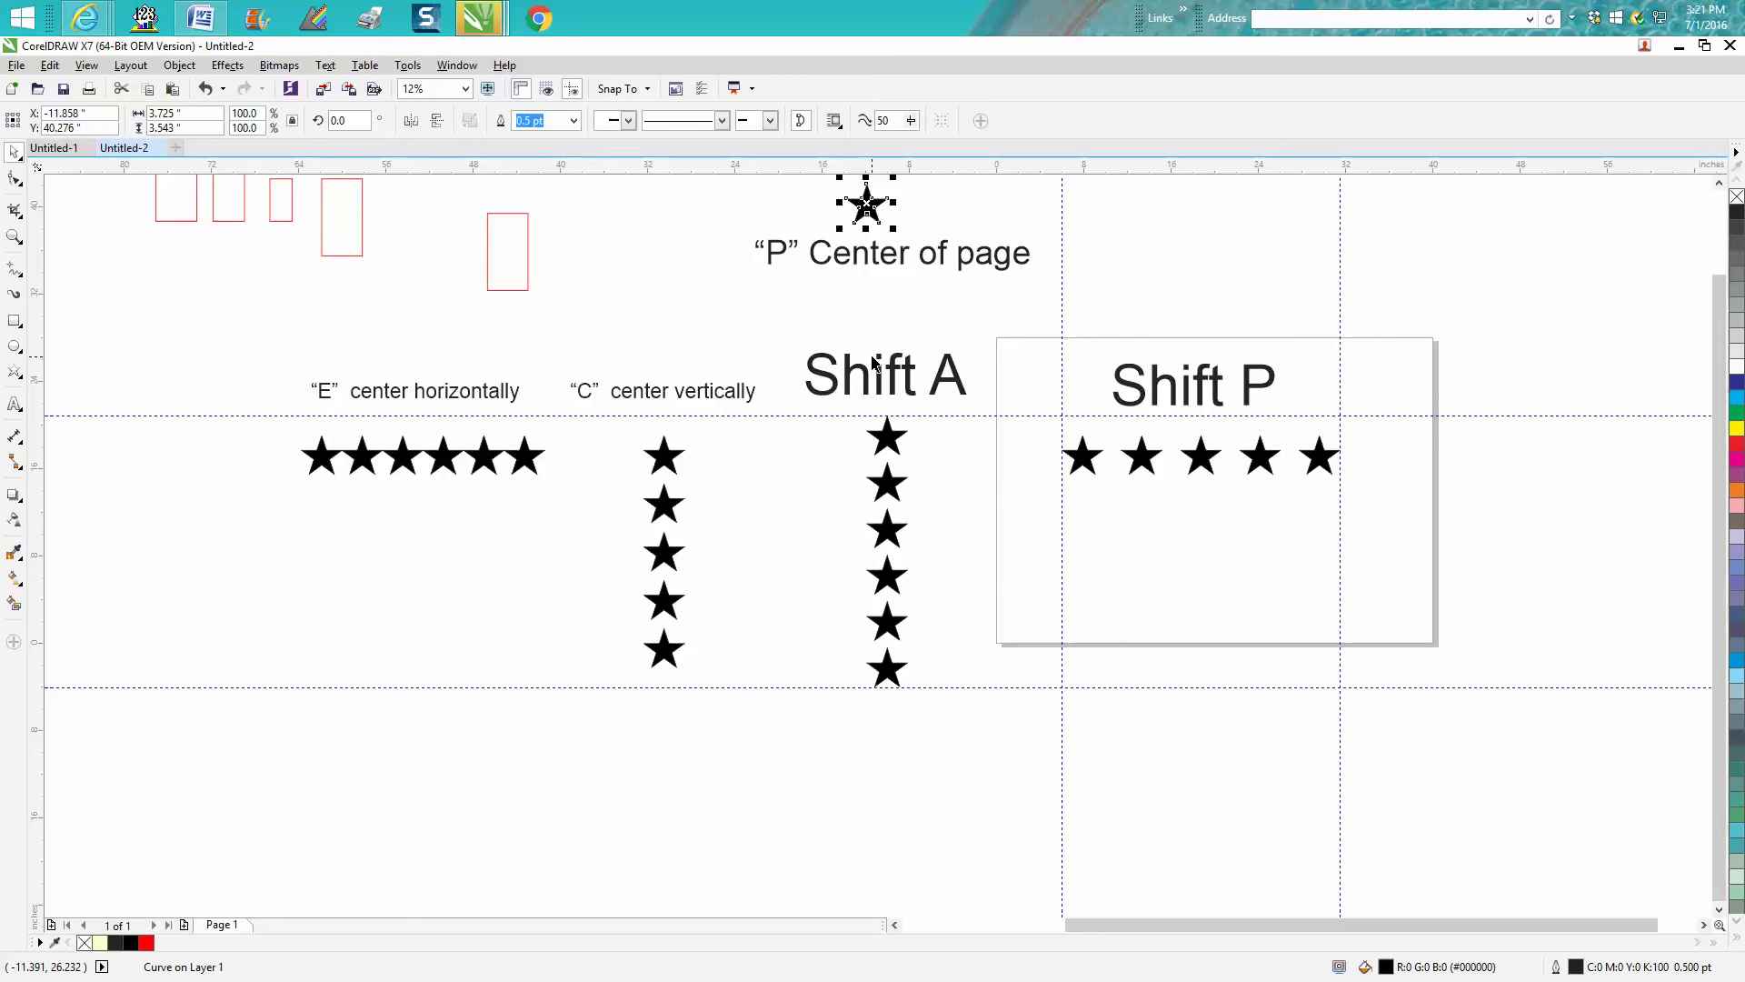
key("p")
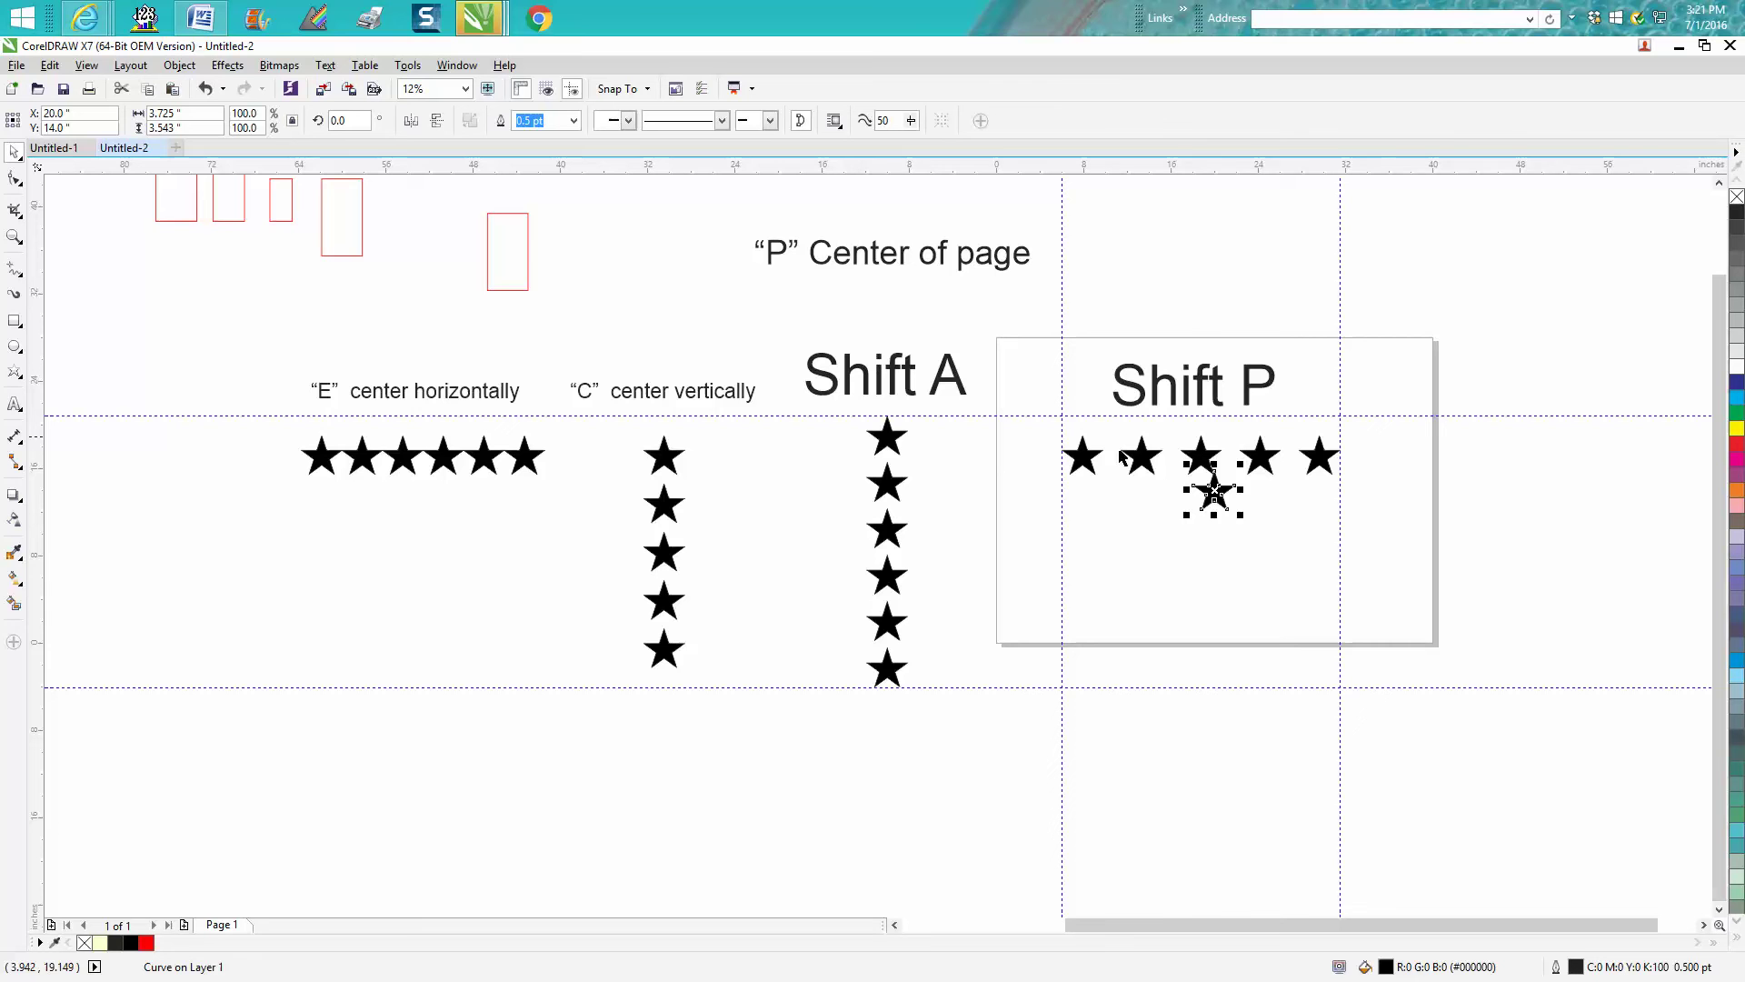
left_click_drag(1214, 496, 1133, 563)
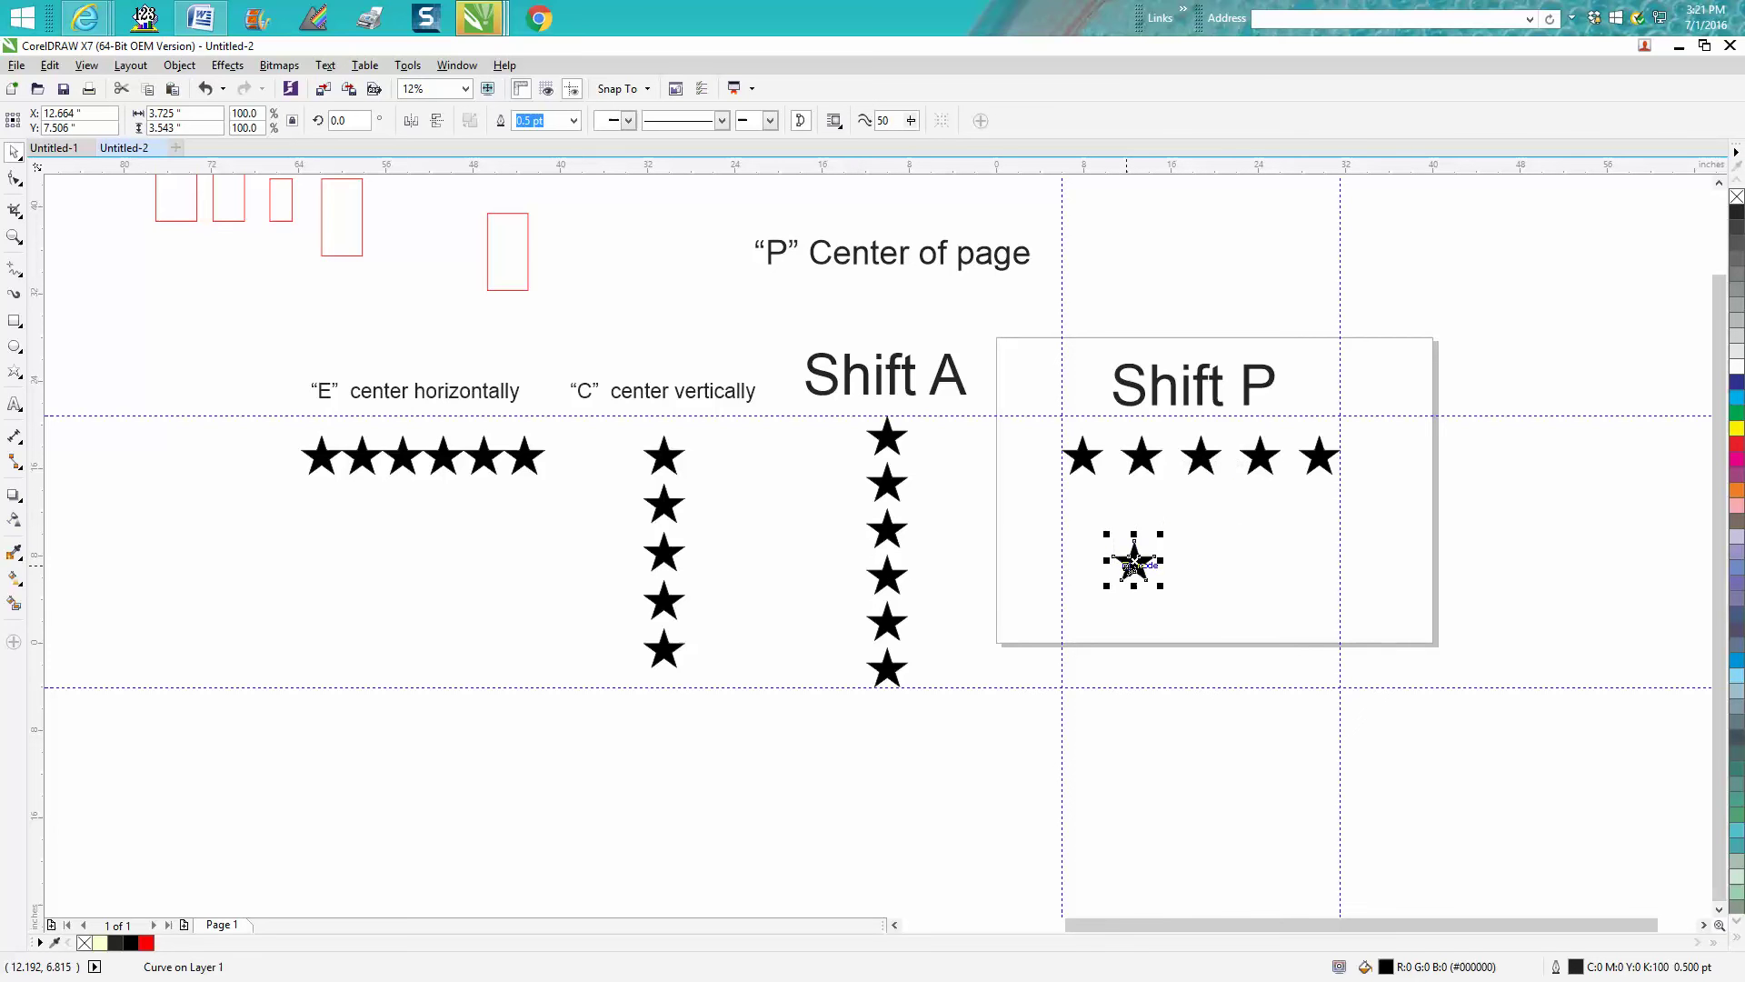
key("p")
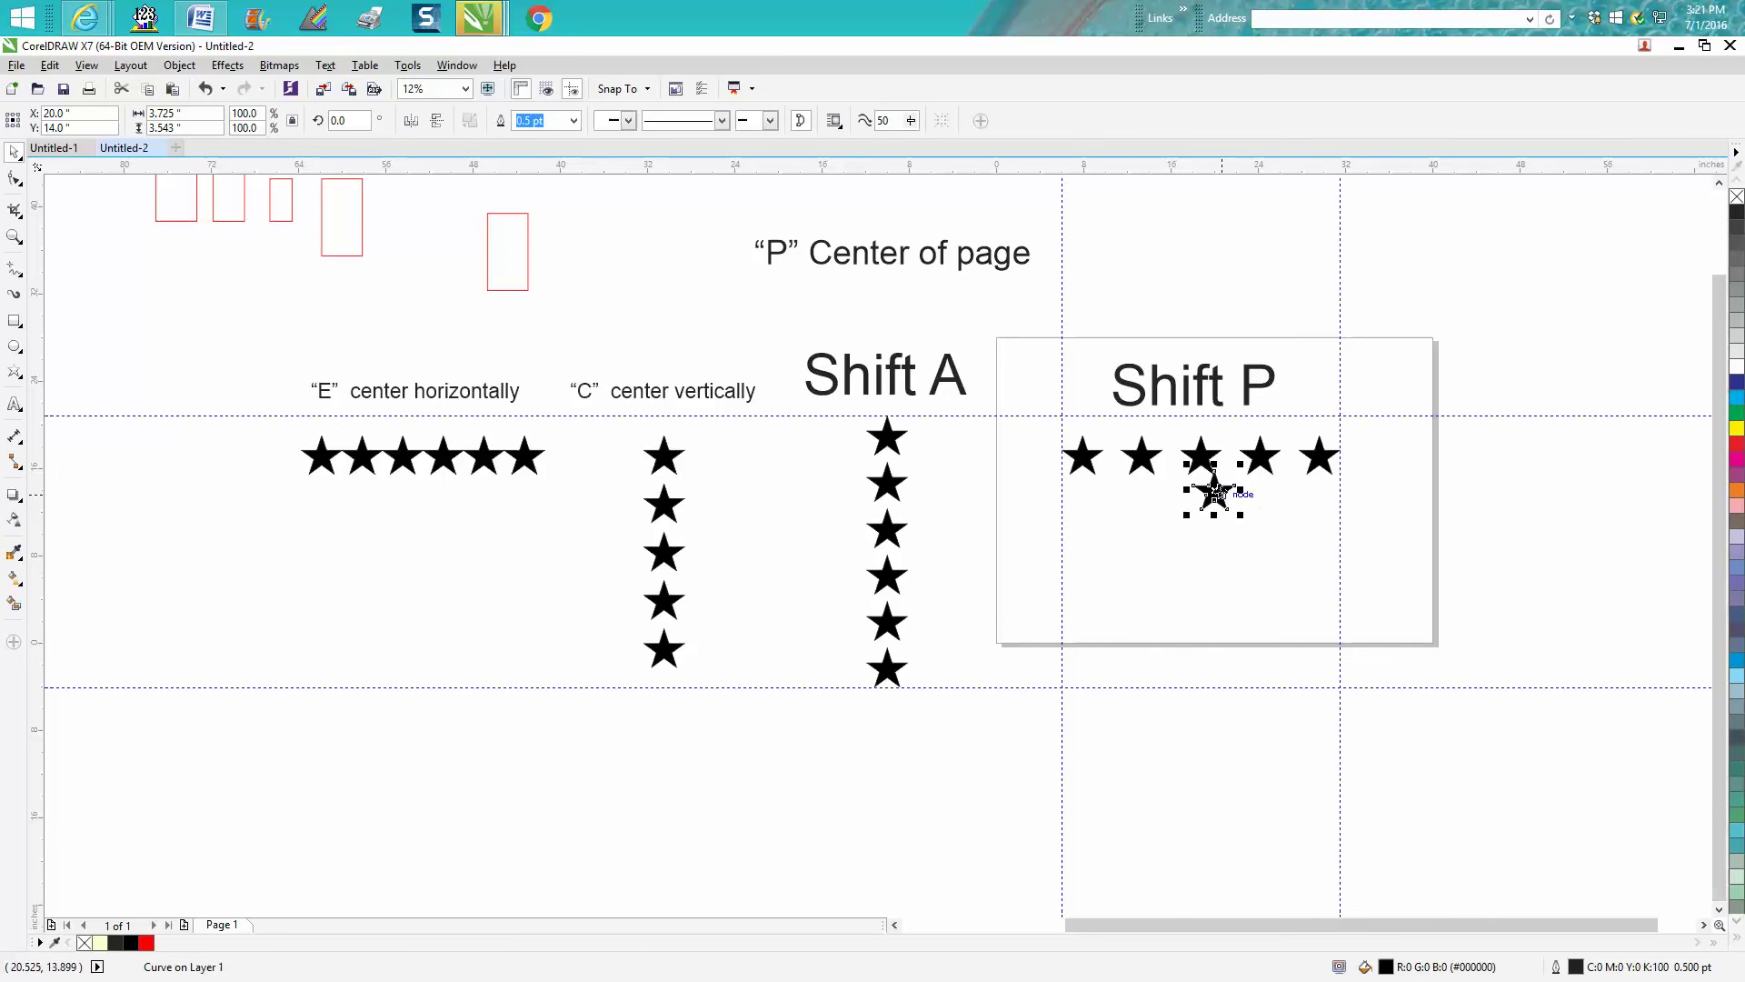
Delete the extra star from the Shift P row and select the remaining five.
left_click_drag(1216, 494, 1194, 576)
key("Delete")
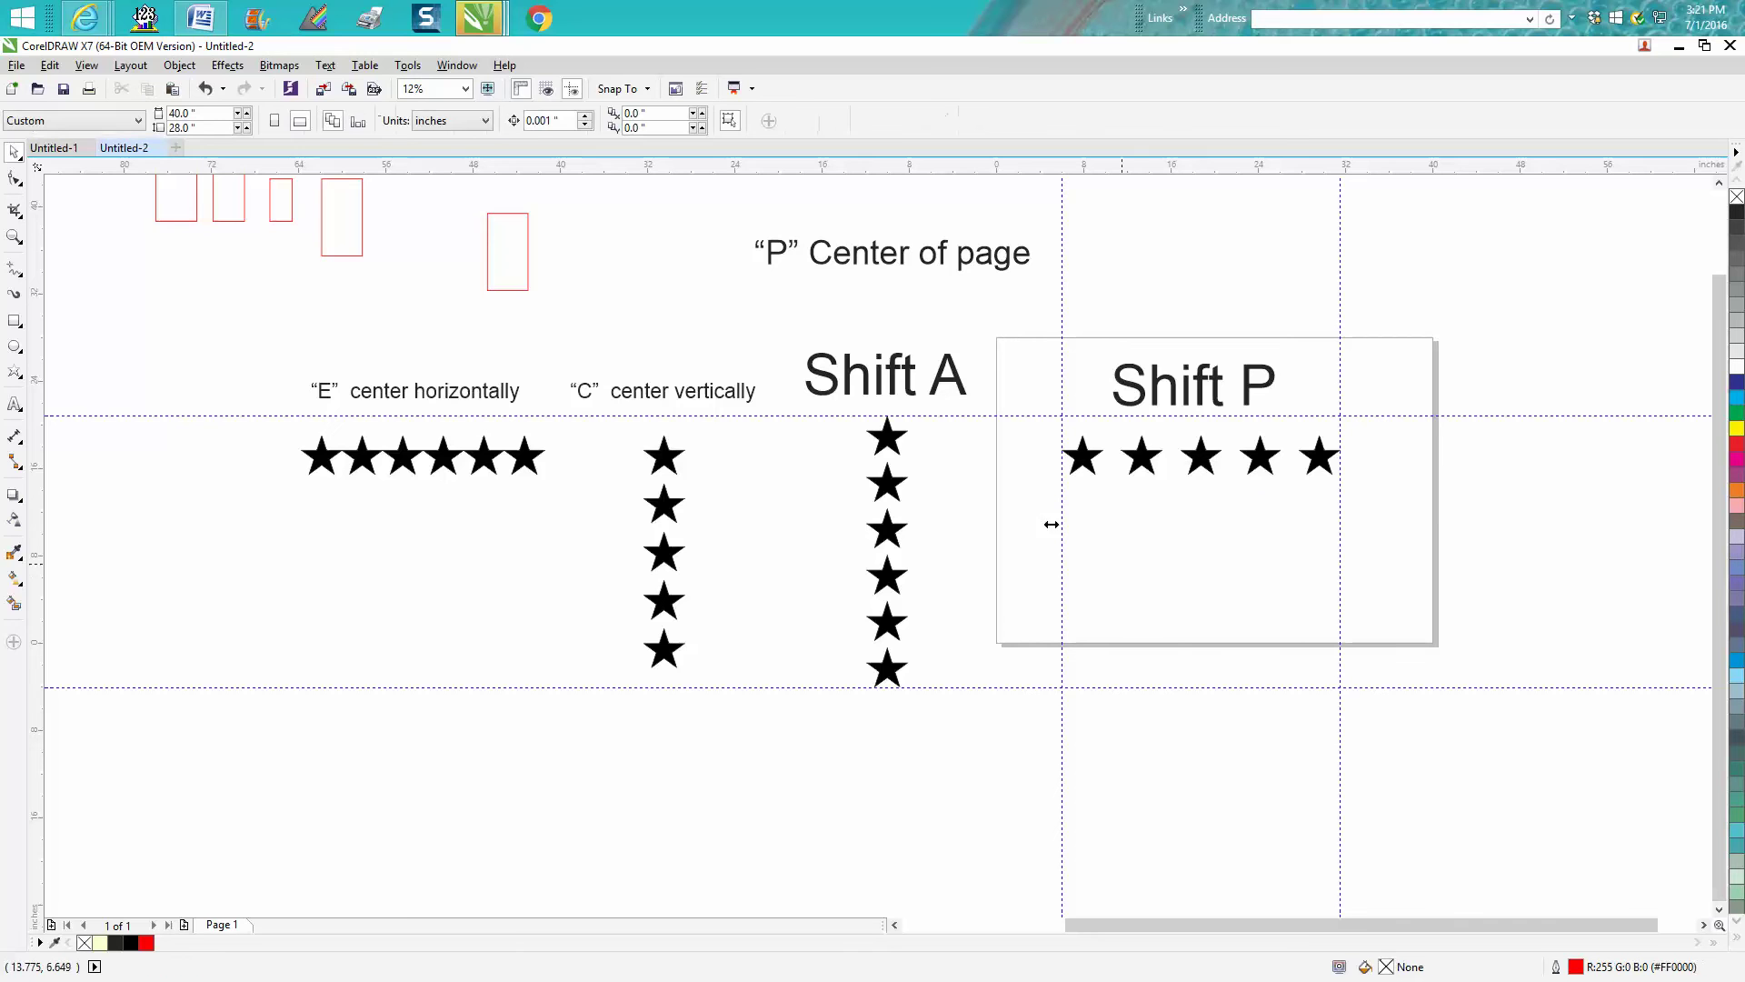
left_click_drag(1060, 465, 1385, 509)
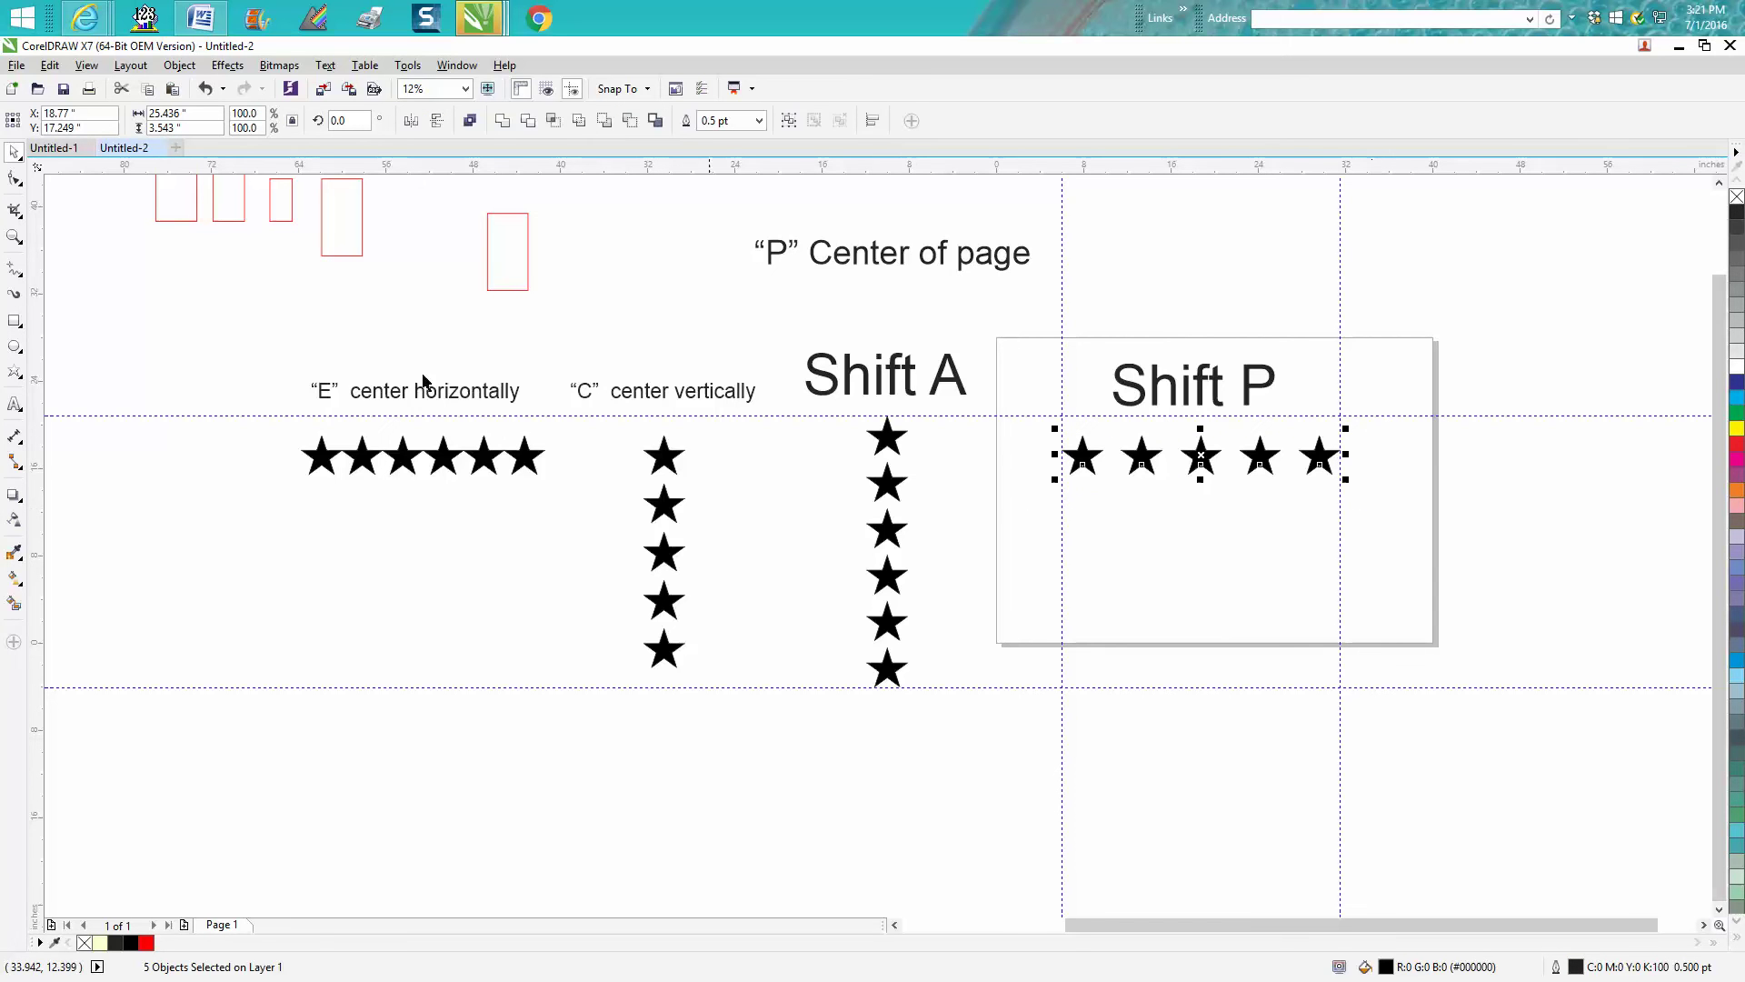
Group the five selected stars and centre the group on the page at X 20.0, Y 14.0.
left_click(179, 65)
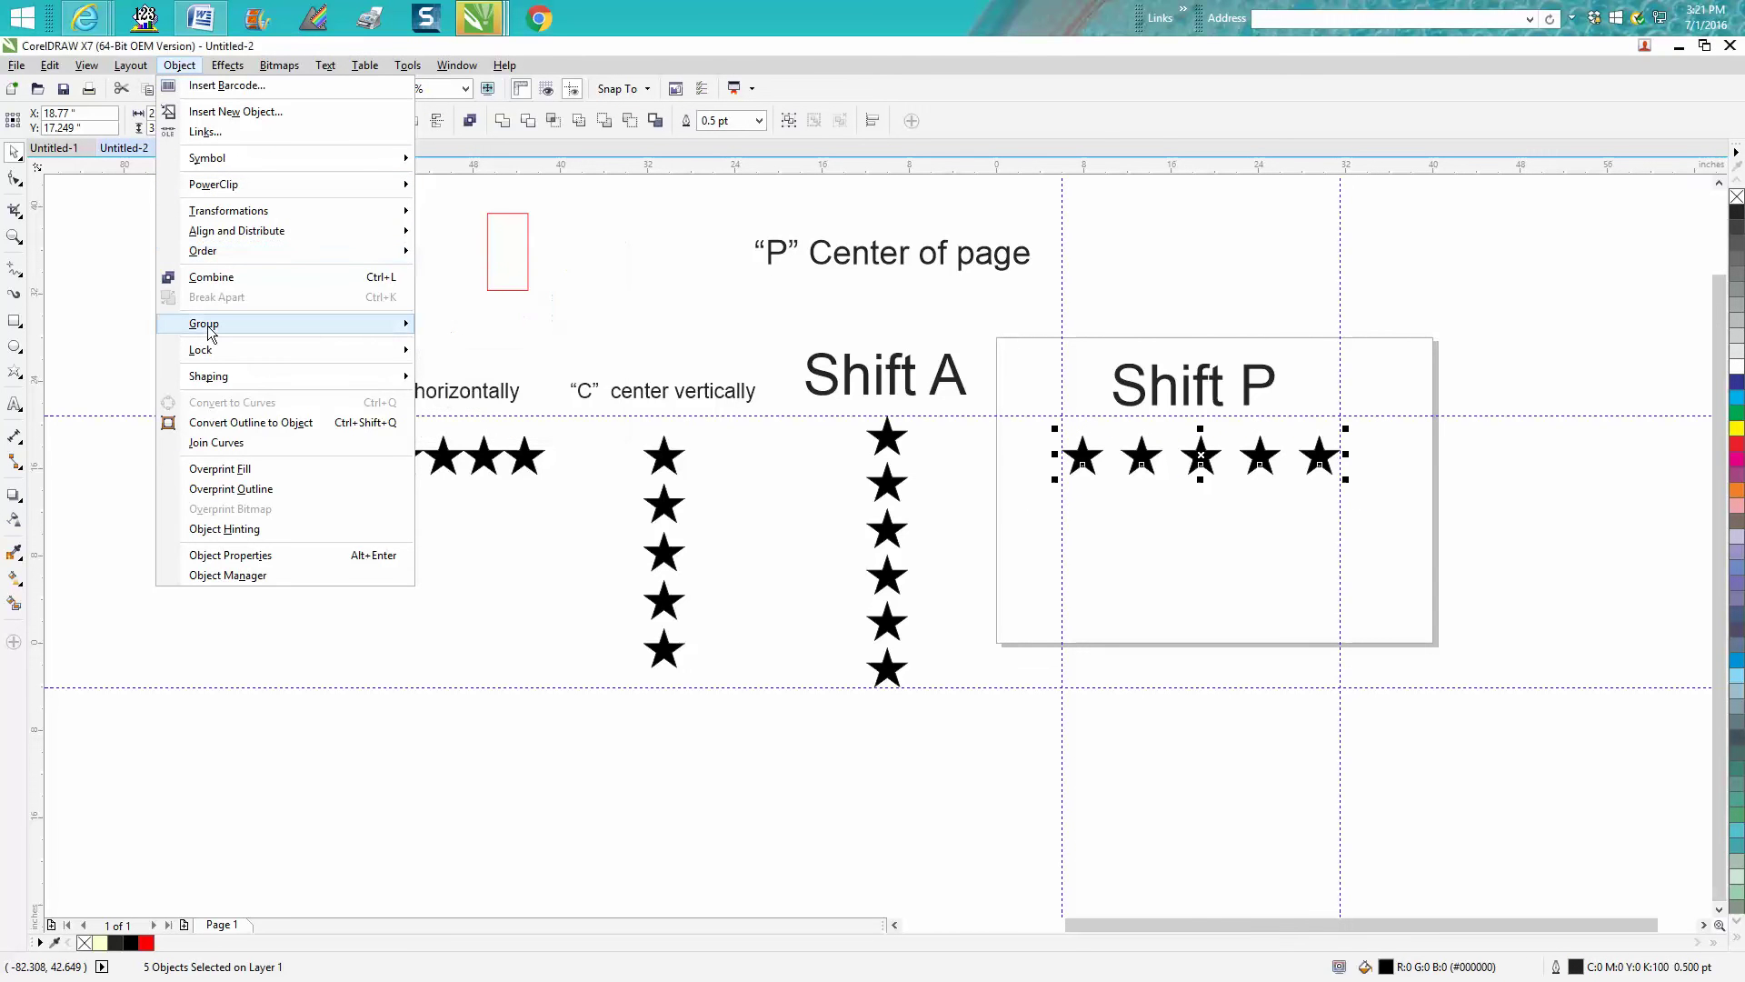
mouse_move(210, 329)
left_click(469, 327)
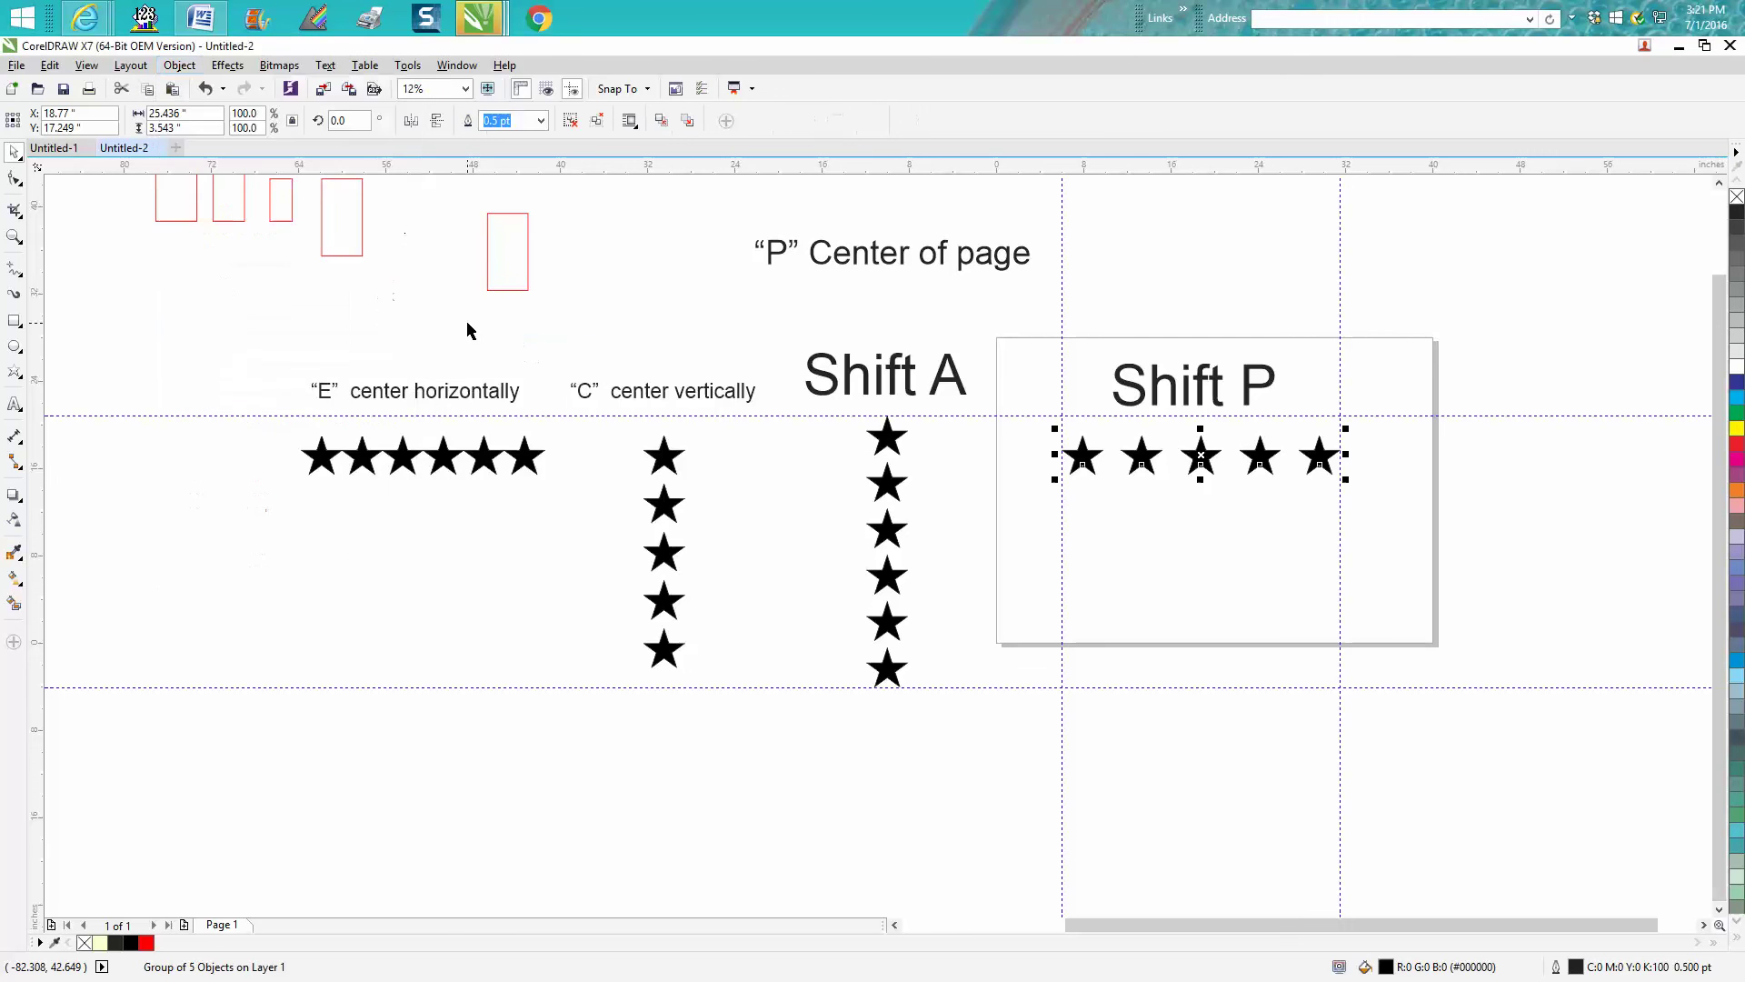
key("p")
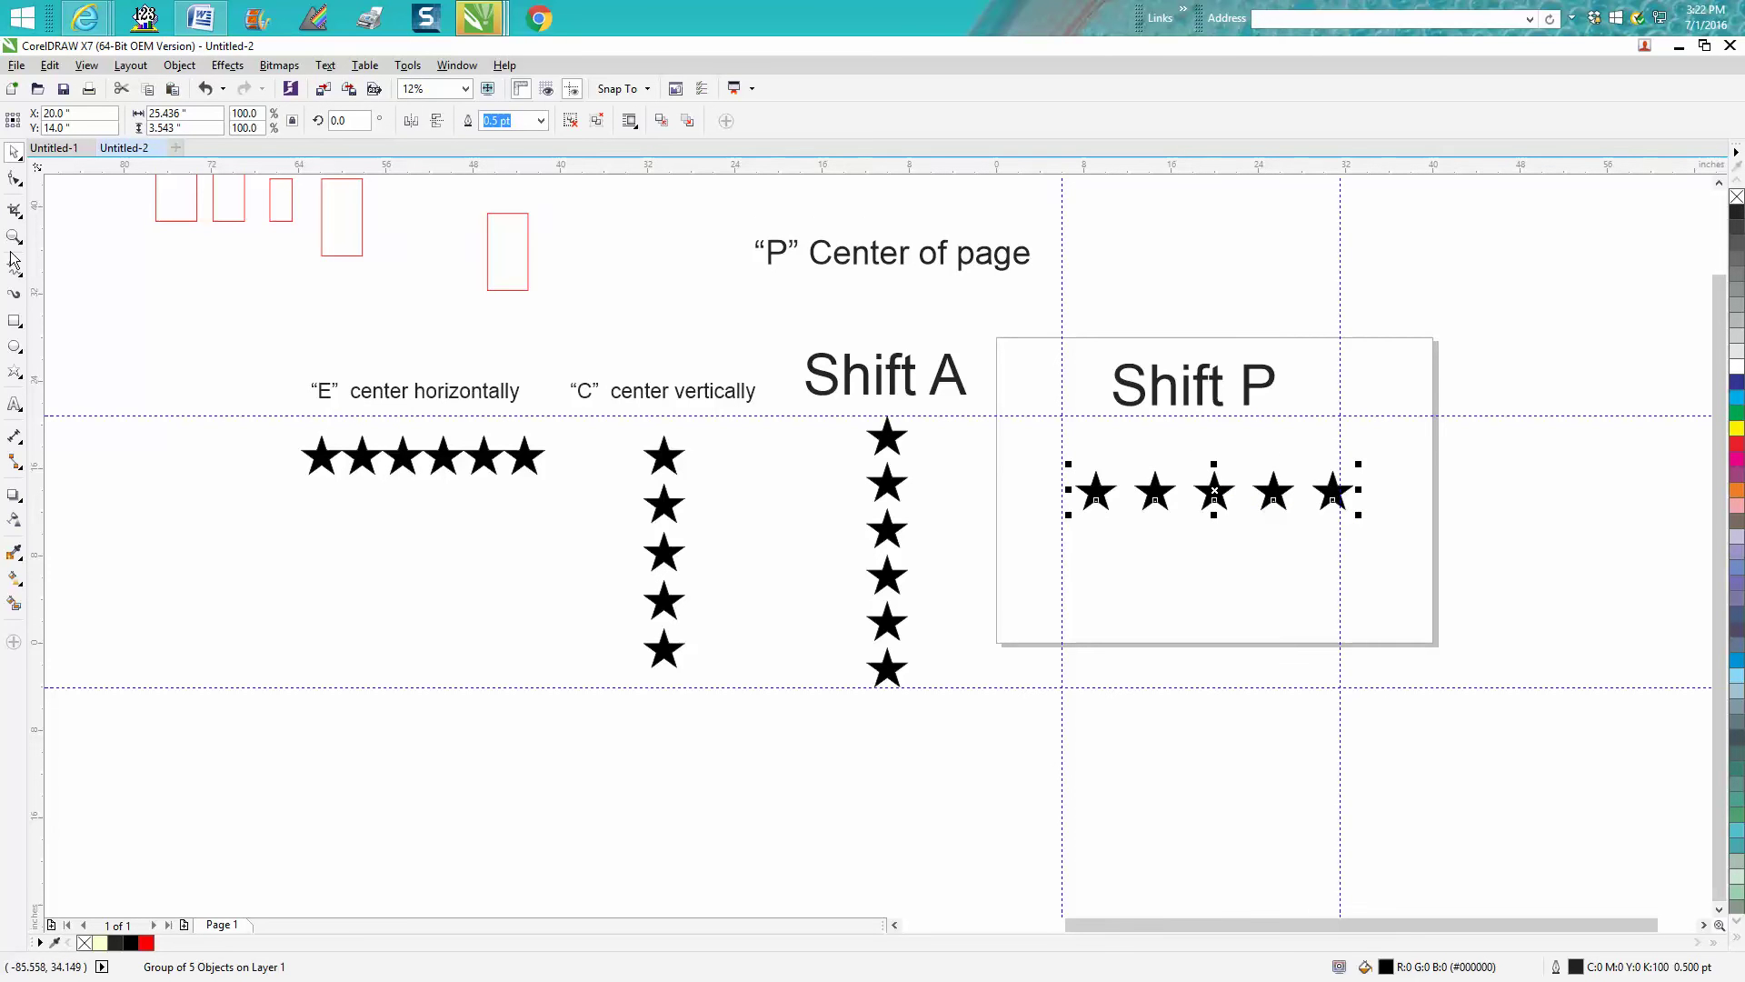
Draw a rectangle around the star row and set its height to 10 inches.
left_click(14, 320)
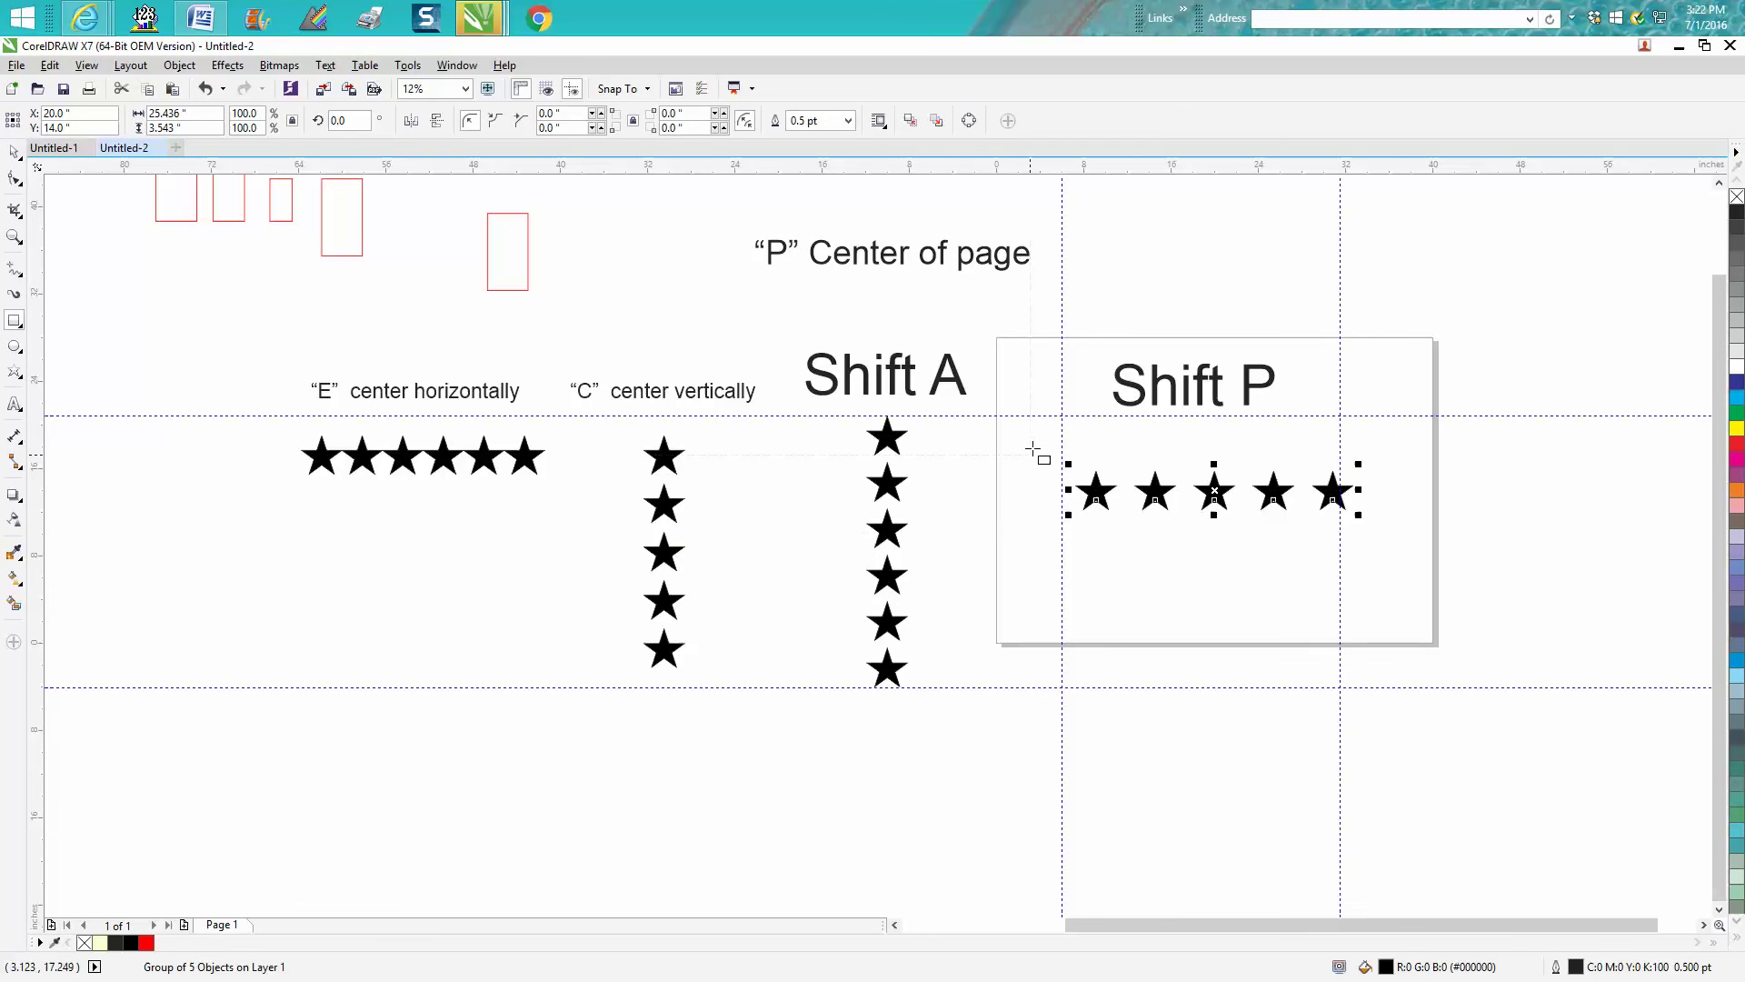
left_click_drag(1030, 435, 1382, 541)
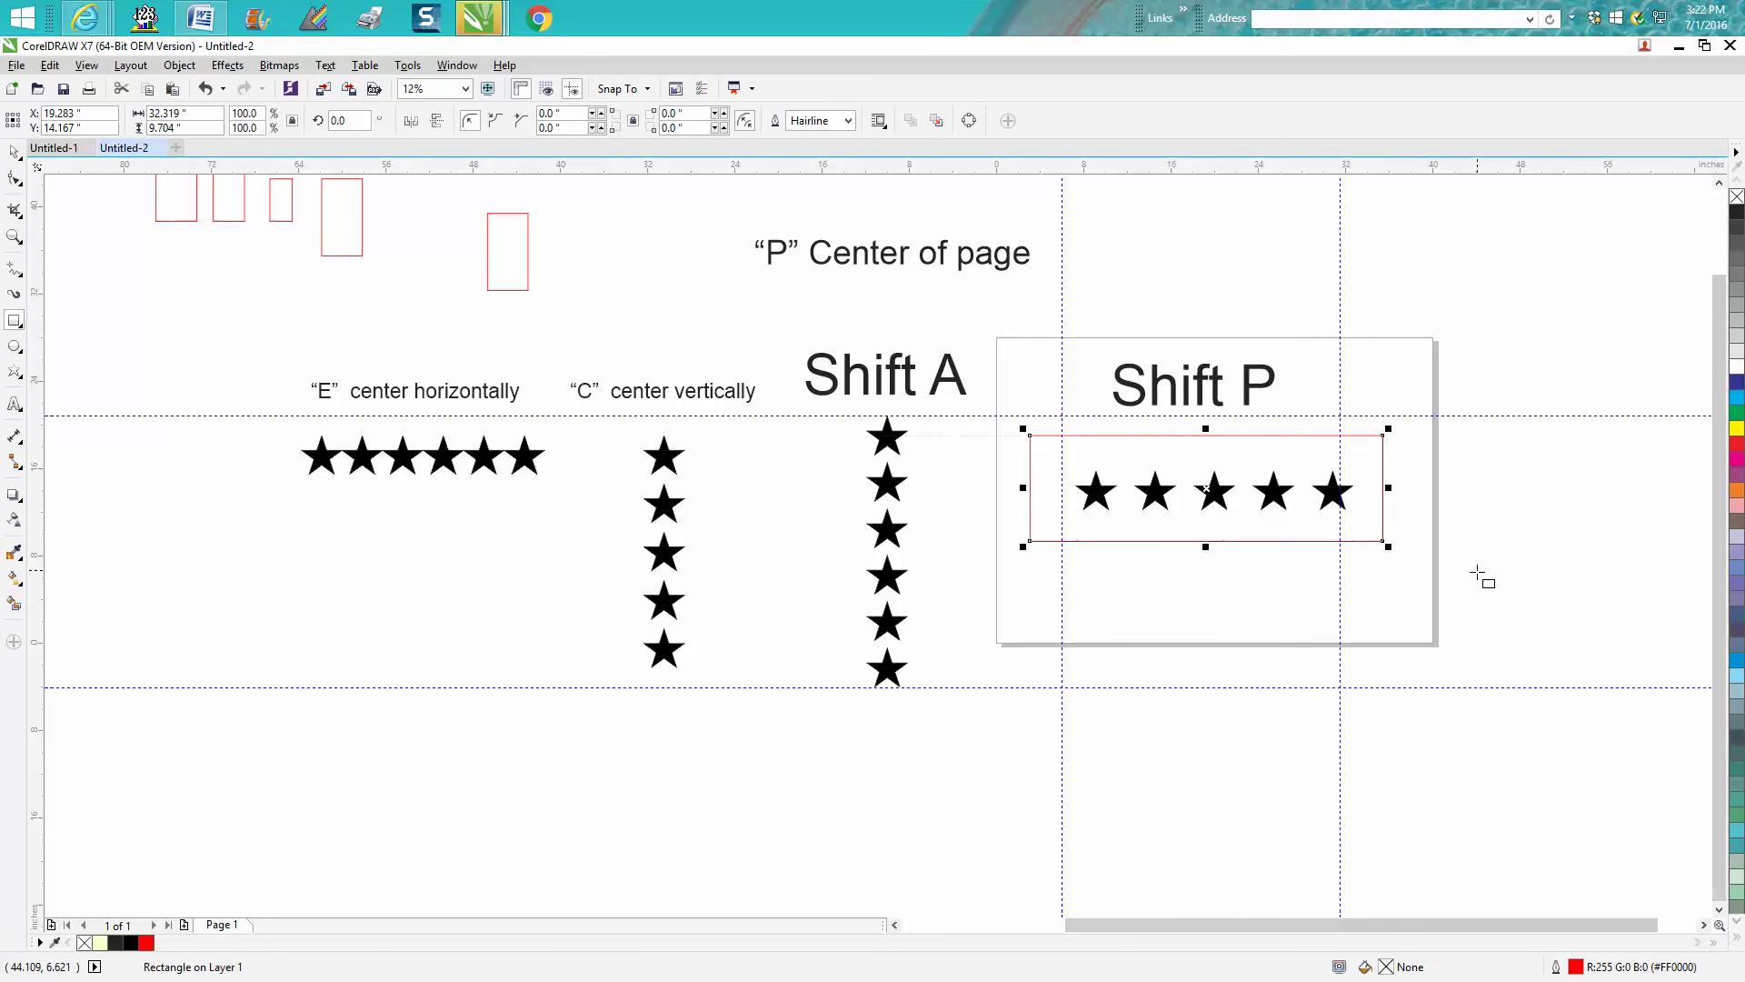
left_click(202, 127)
type("10")
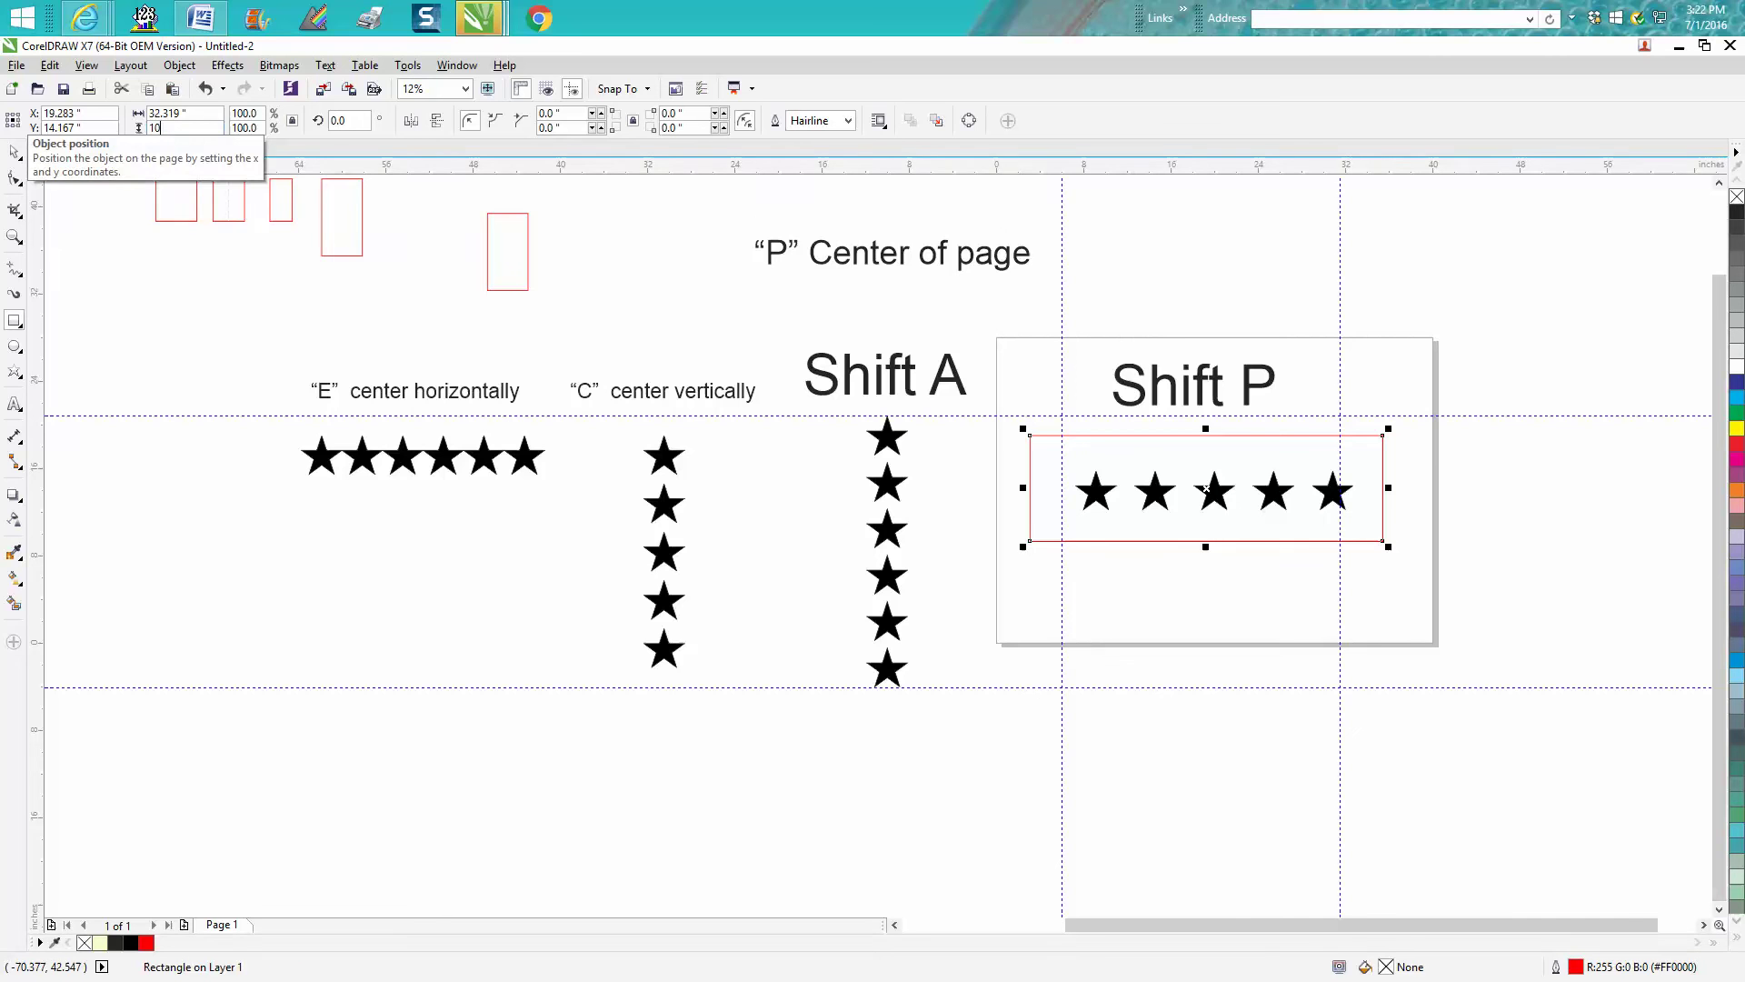
key("shift+Tab")
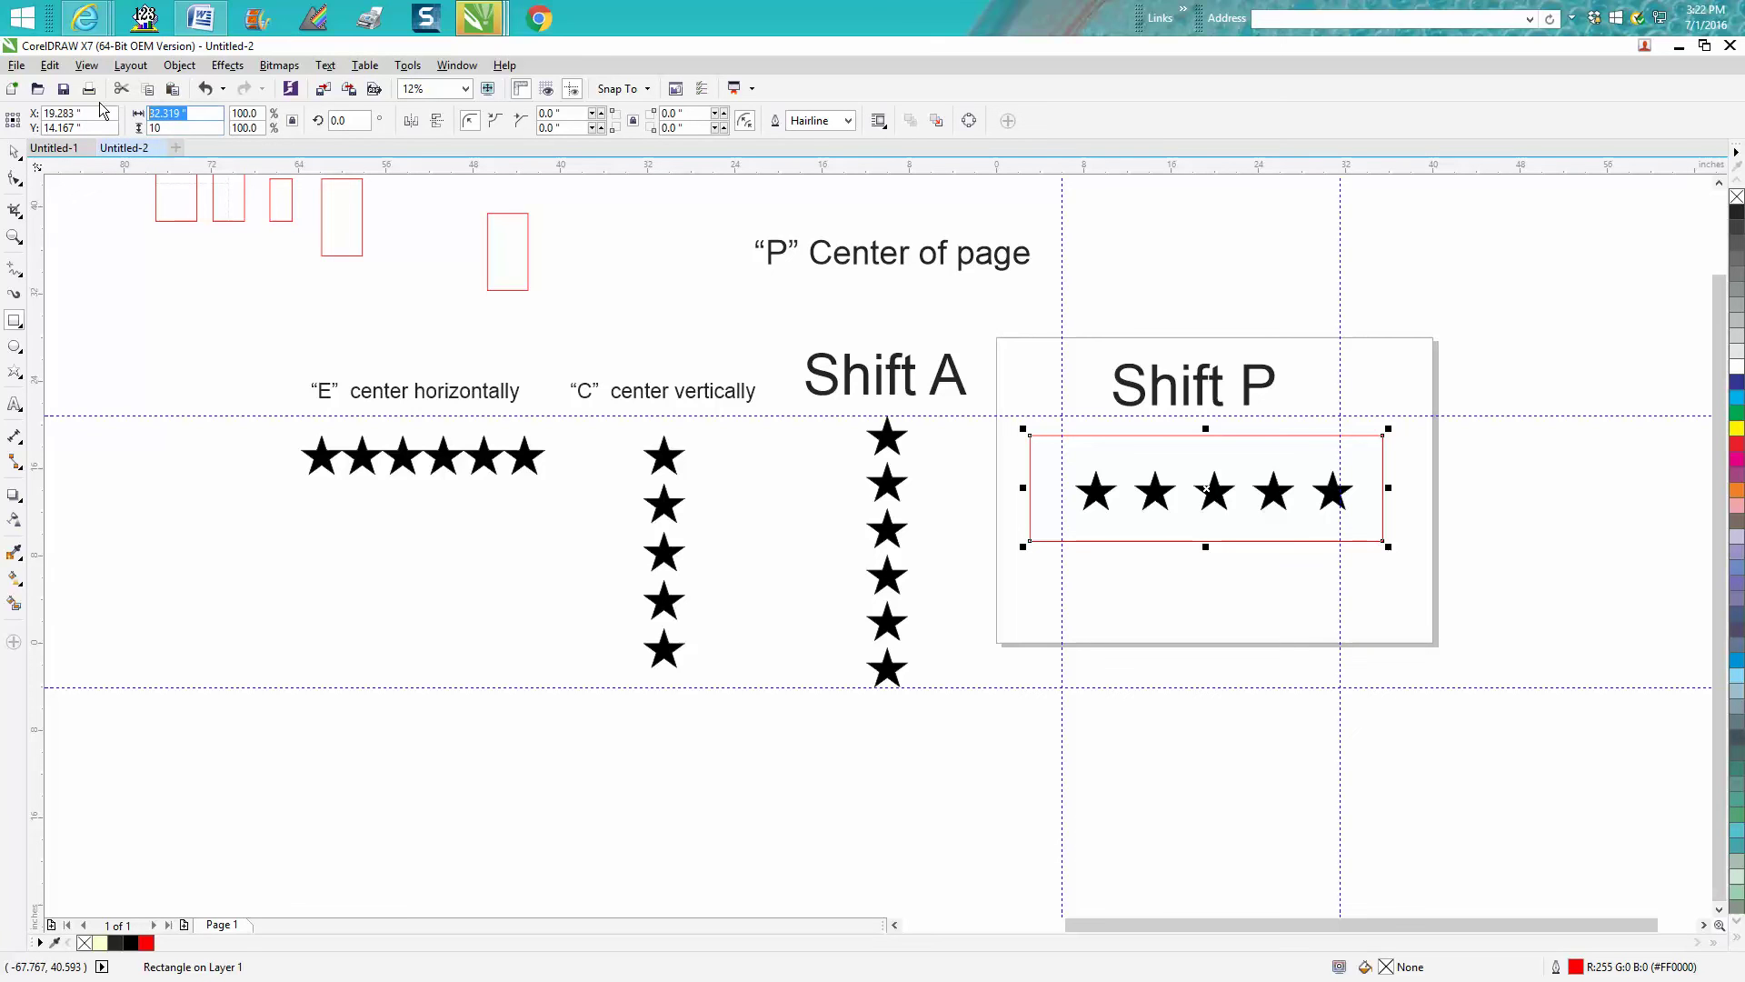
key("Return")
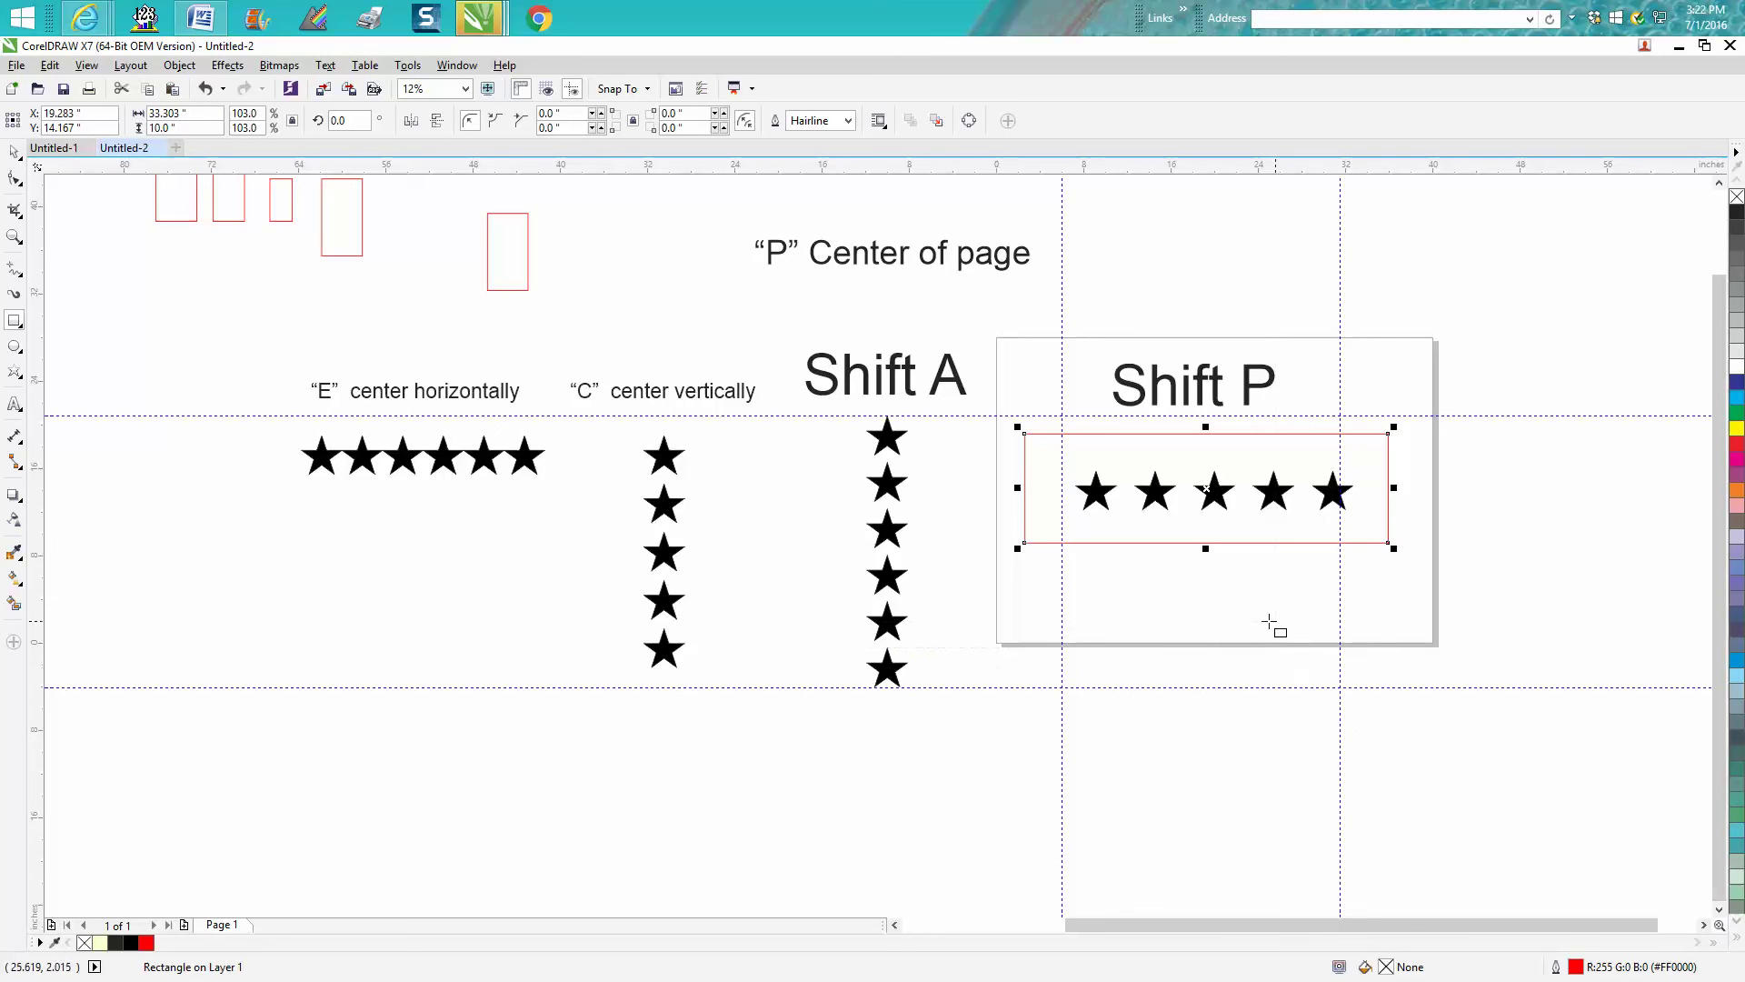
Centre the rectangle on the page and select the Shift P label.
left_click(12, 152)
key("p")
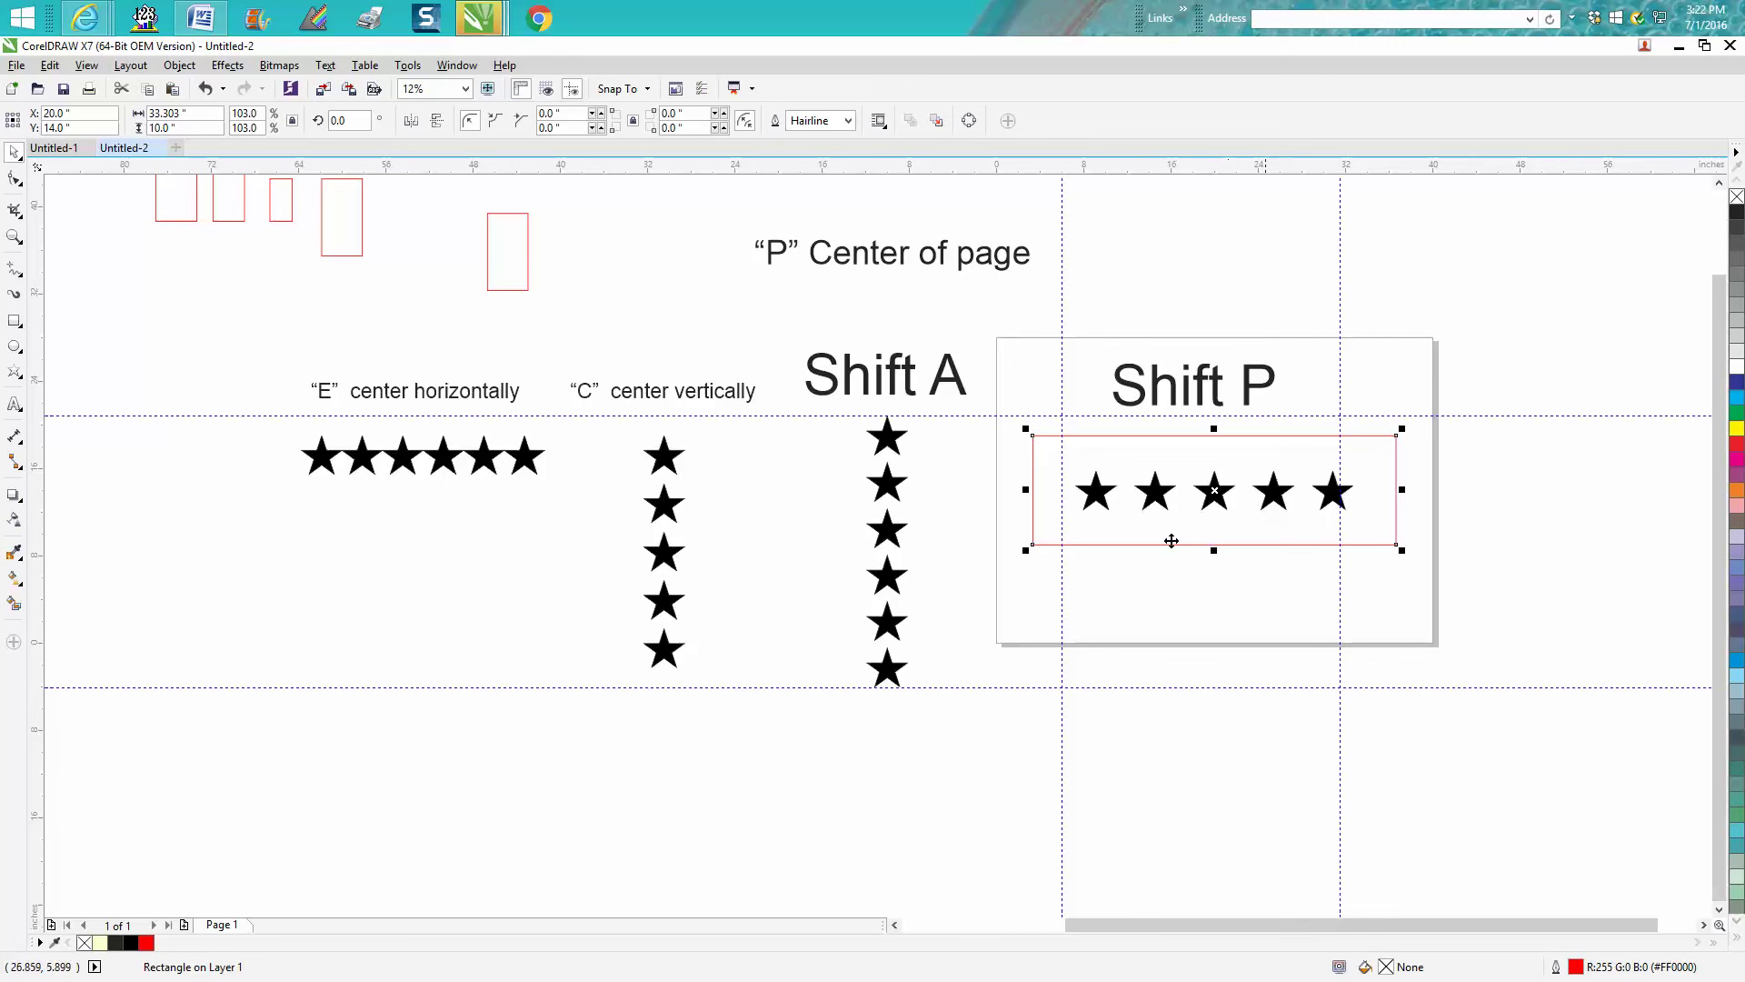
left_click(1214, 402)
Delete the Shift P label.
key("p")
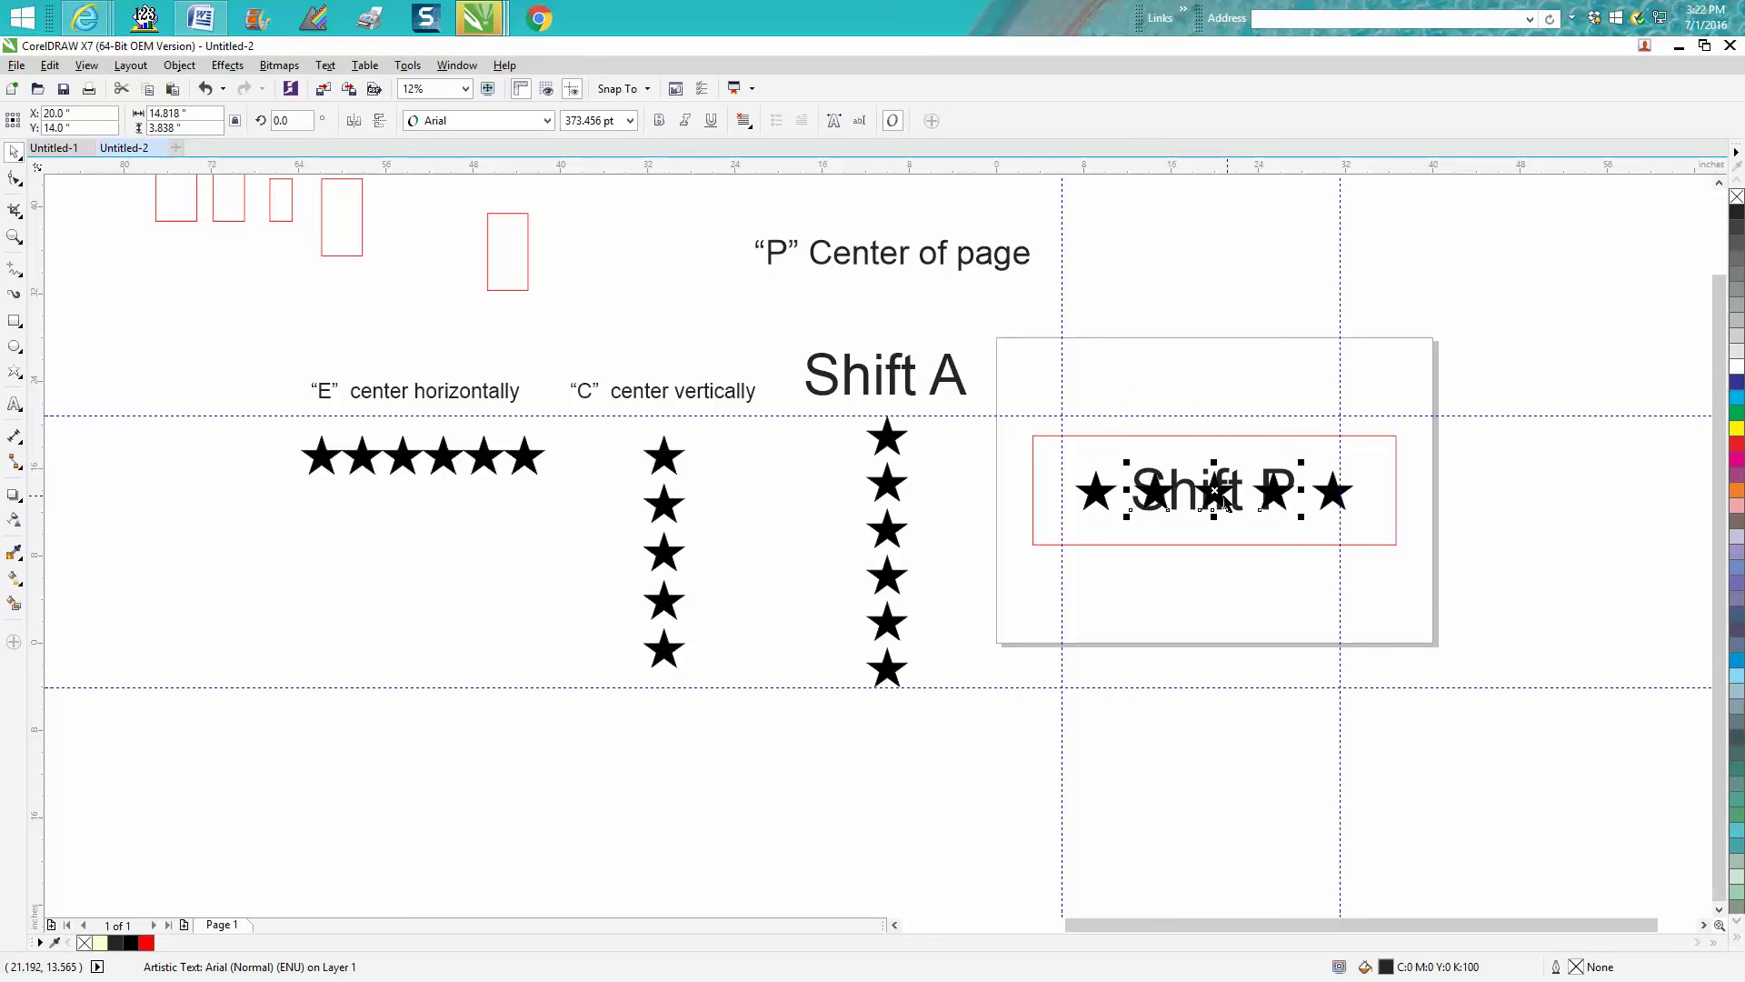
left_click_drag(1225, 503, 1214, 400)
key("Delete")
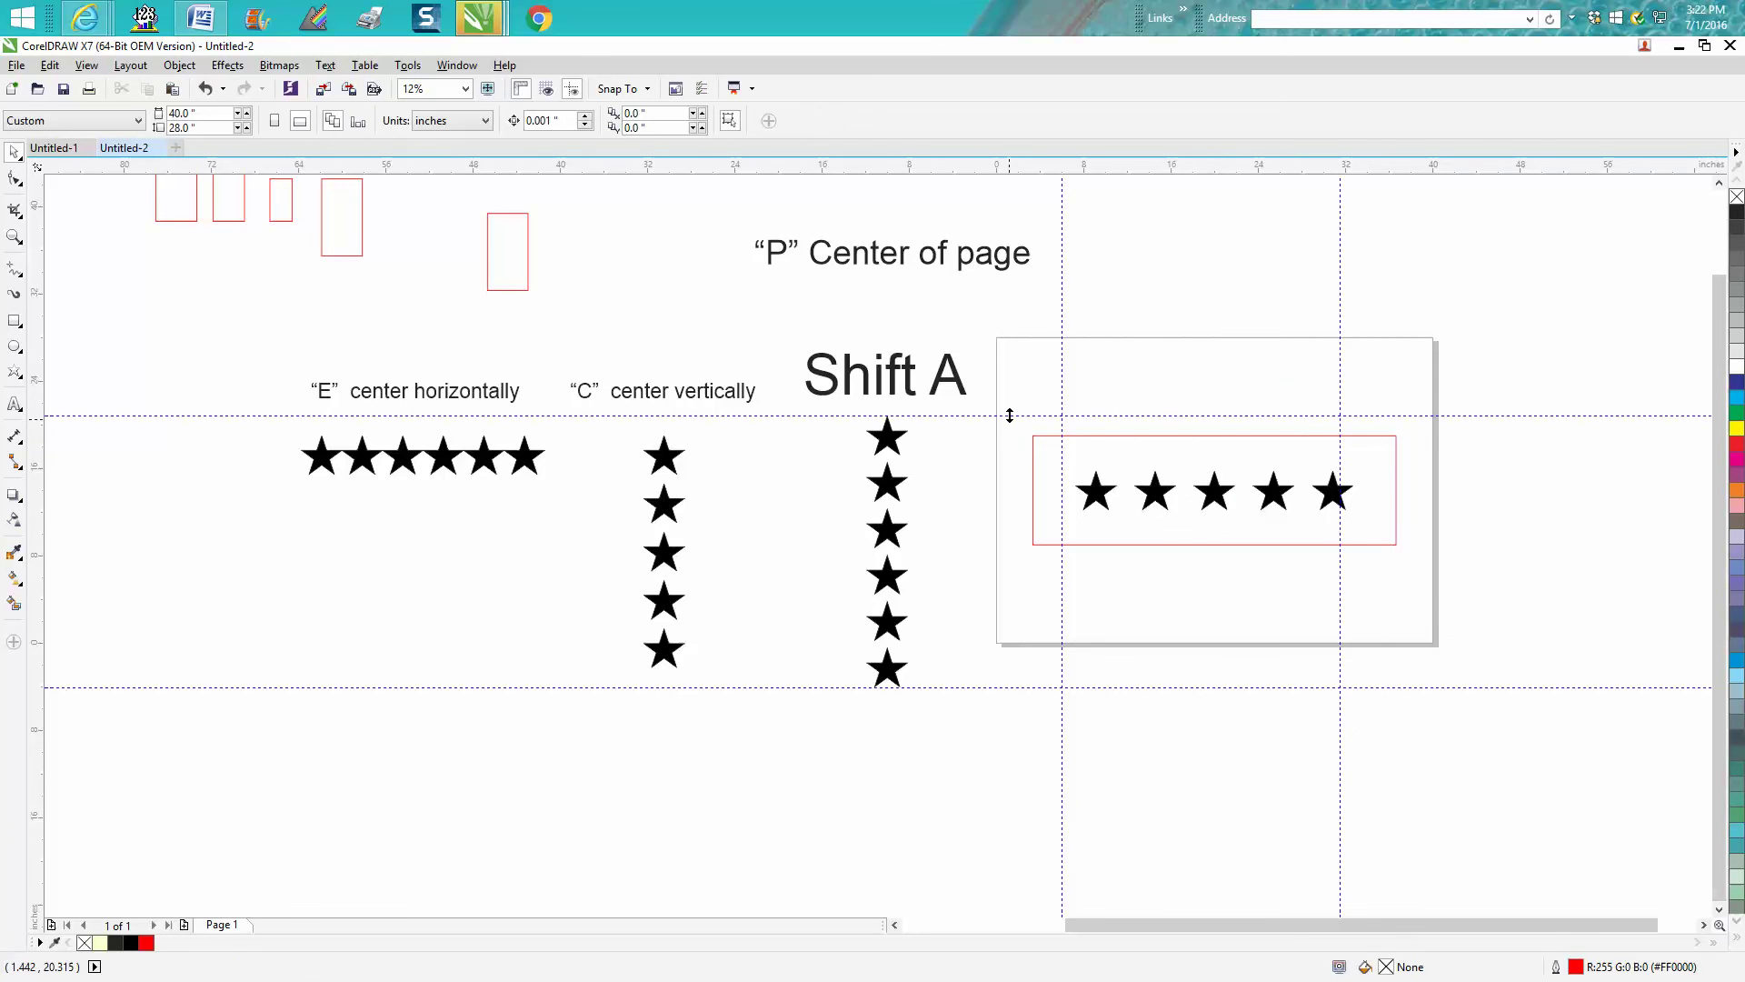
Move the rectangle and stars together to the page's top-left corner (X 16.652, Y 23.0).
left_click_drag(1009, 414, 1382, 572)
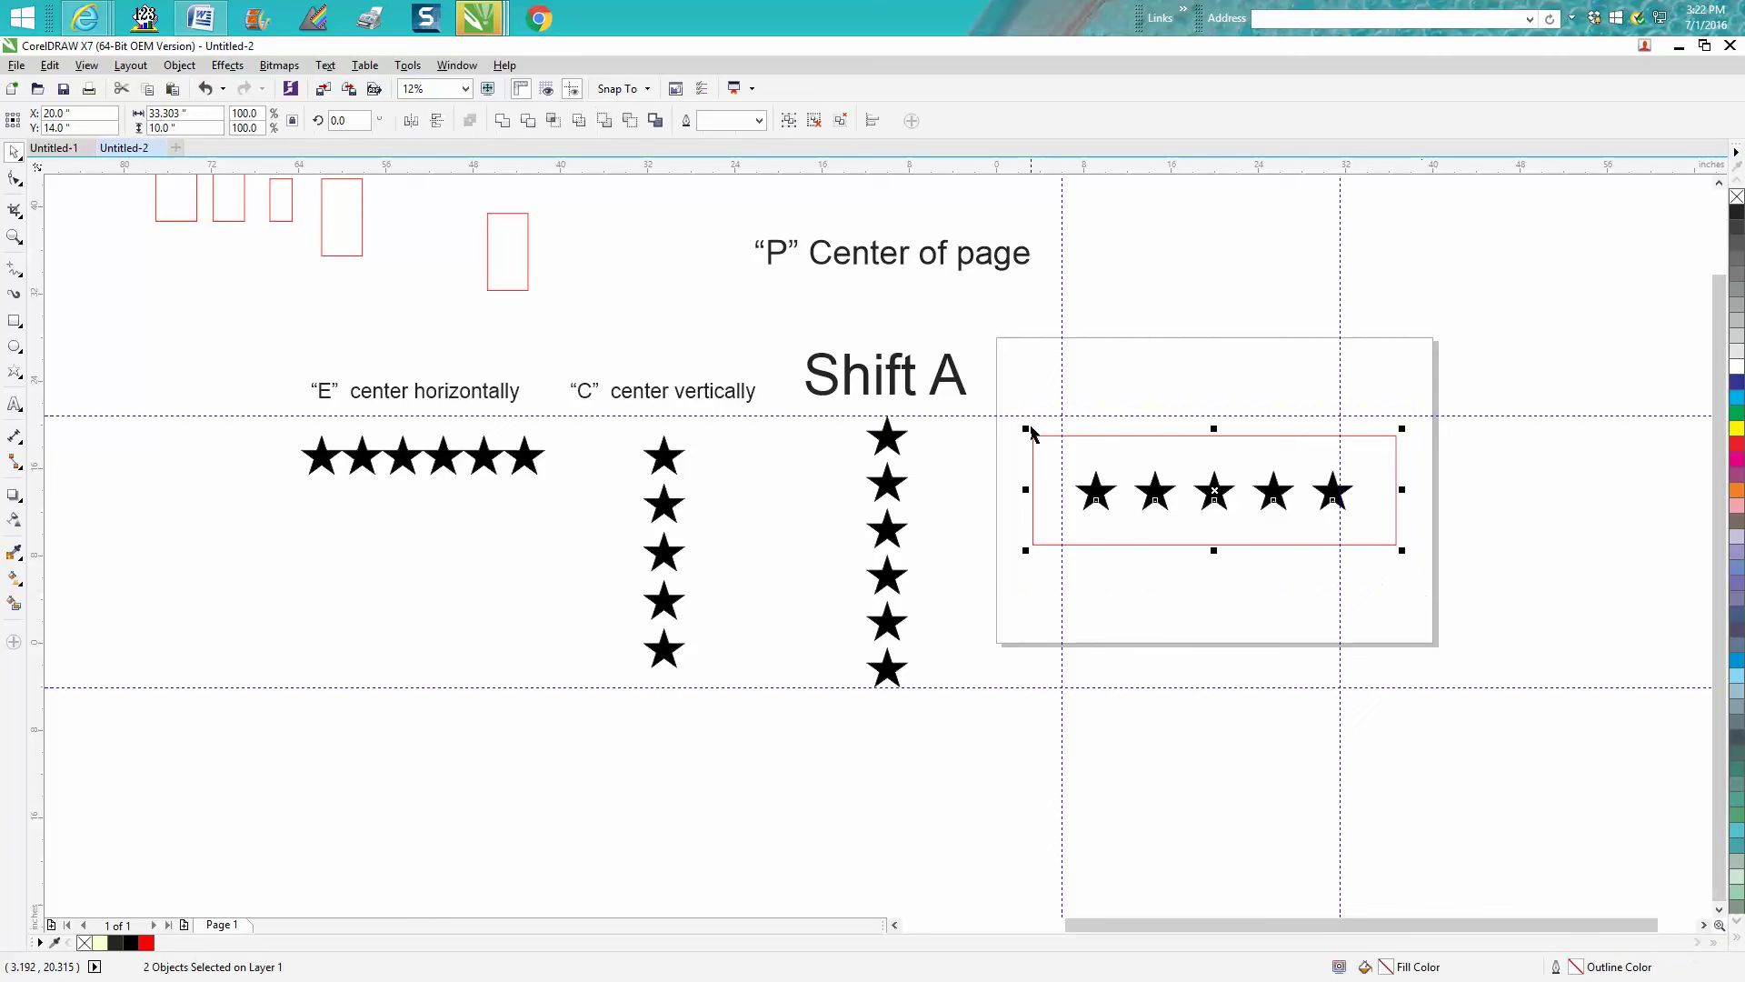
left_click_drag(1032, 434, 997, 339)
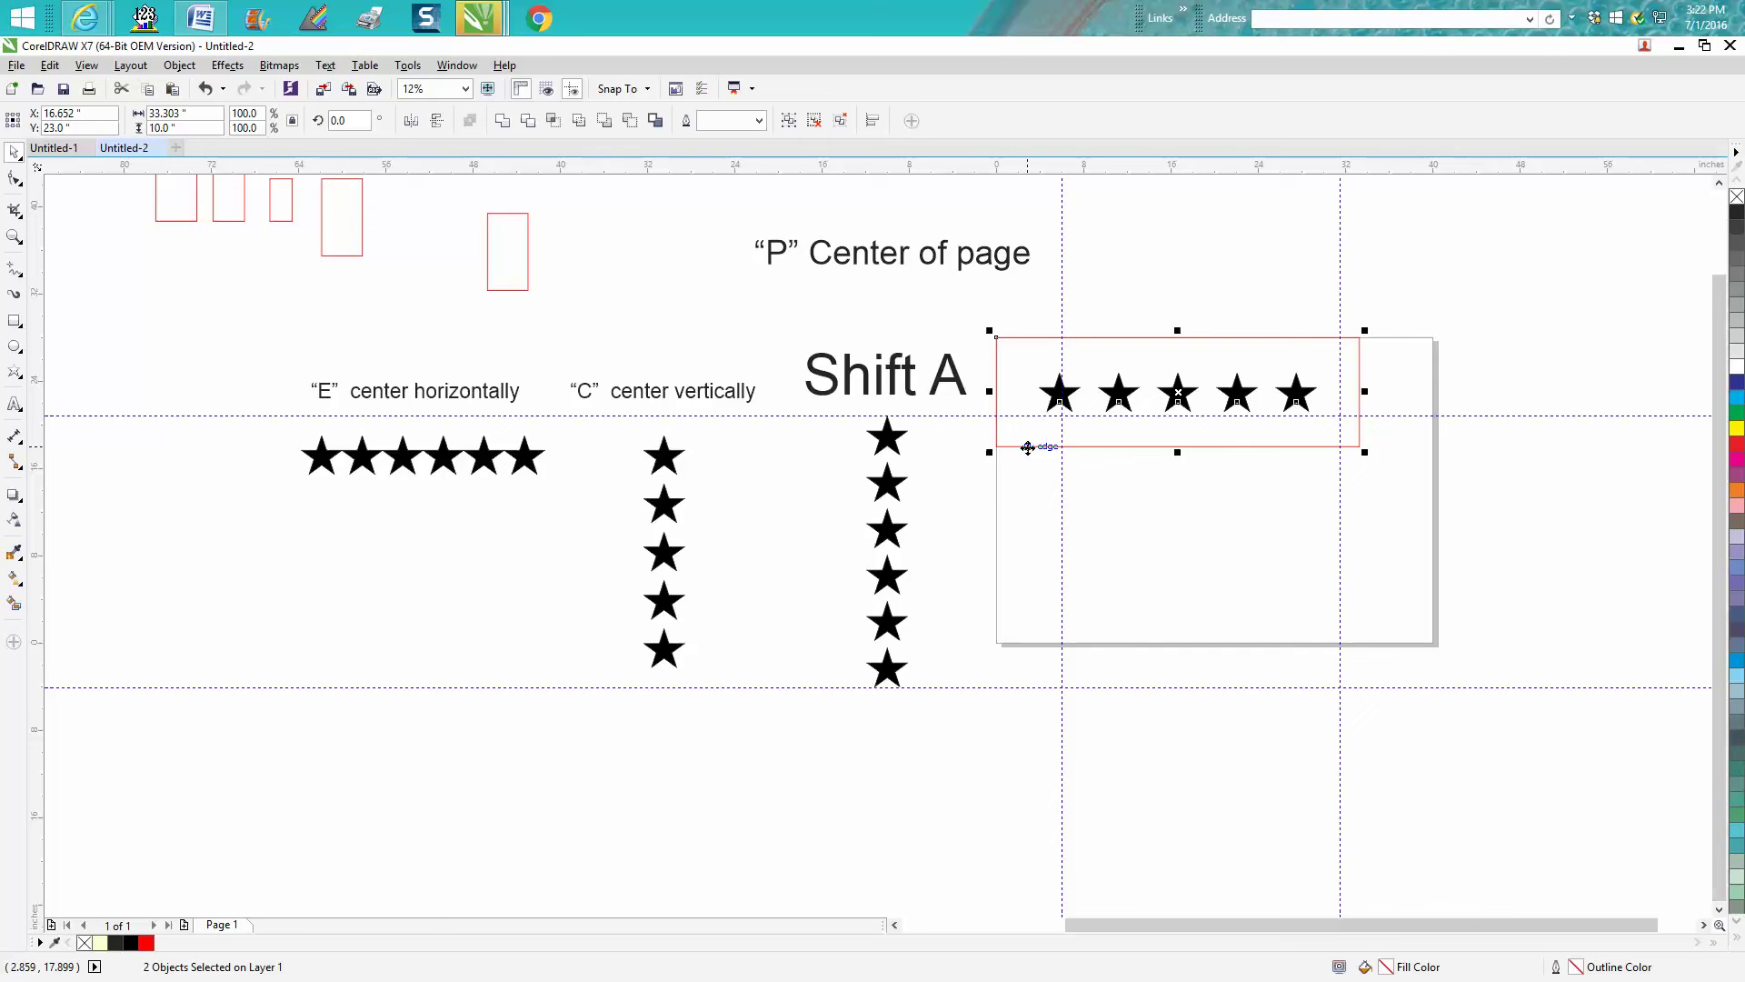
scroll(1030, 448, "down", 2)
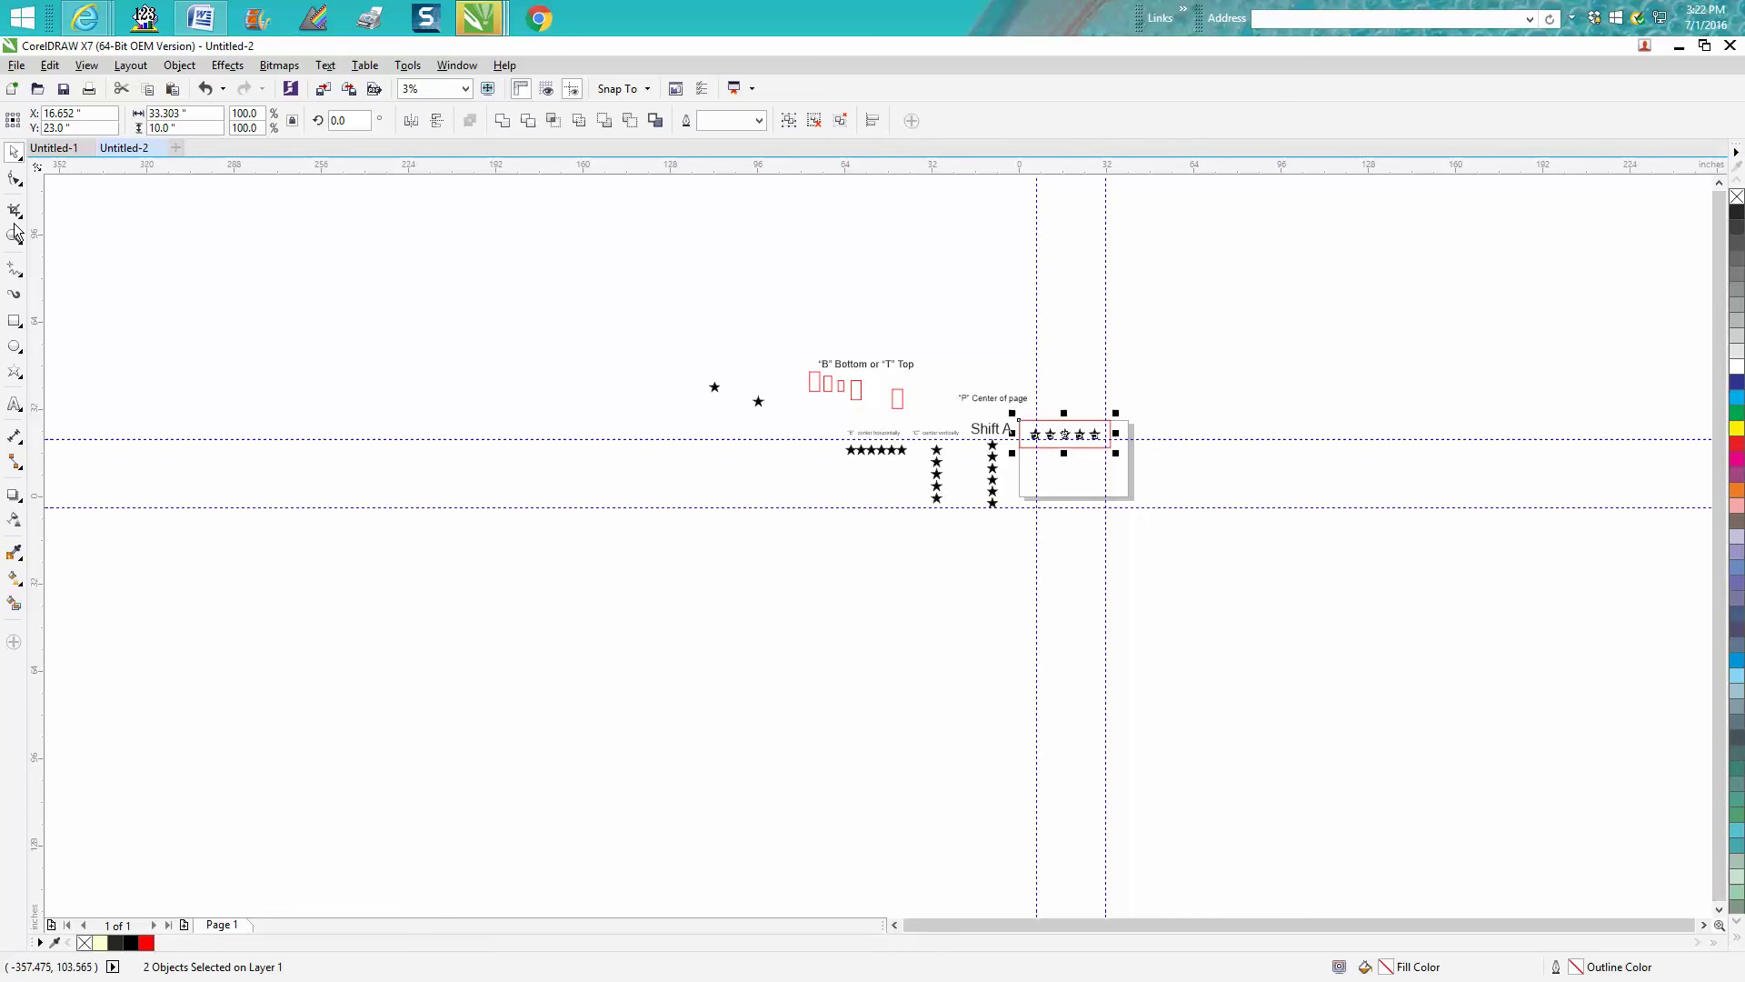
Zoom to the five red boxes, align their tops and distribute them vertically.
key("z")
left_click_drag(719, 324, 1030, 468)
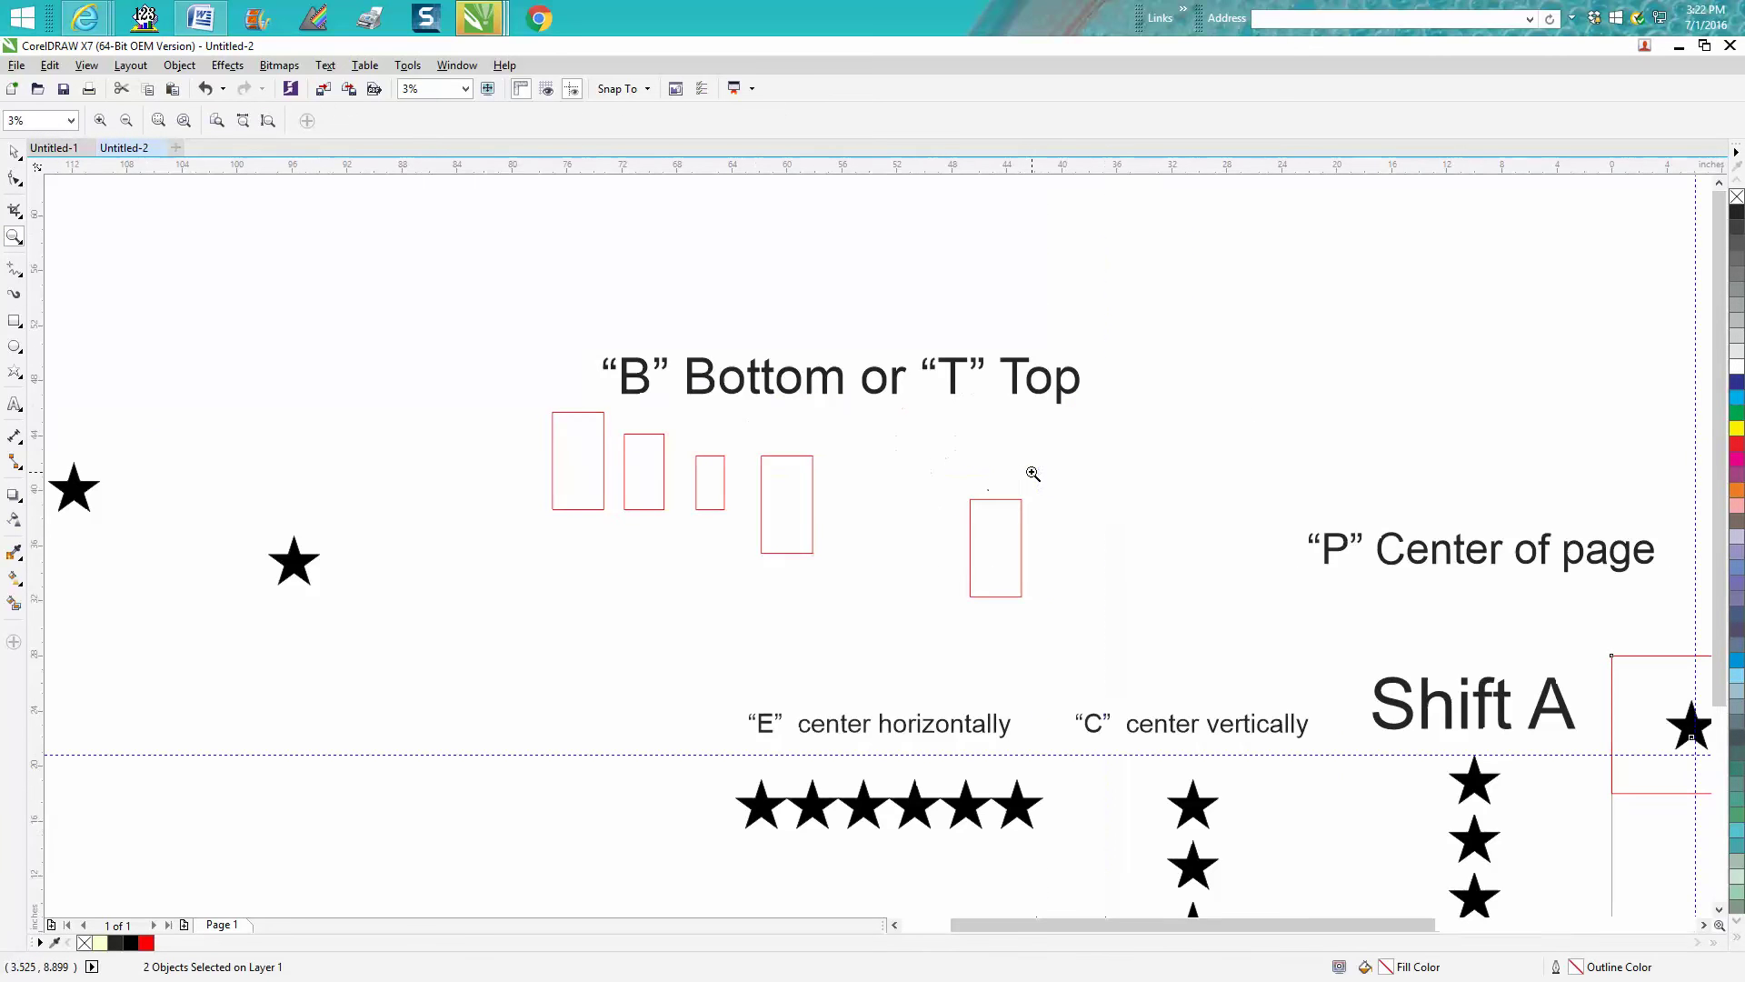
key("space")
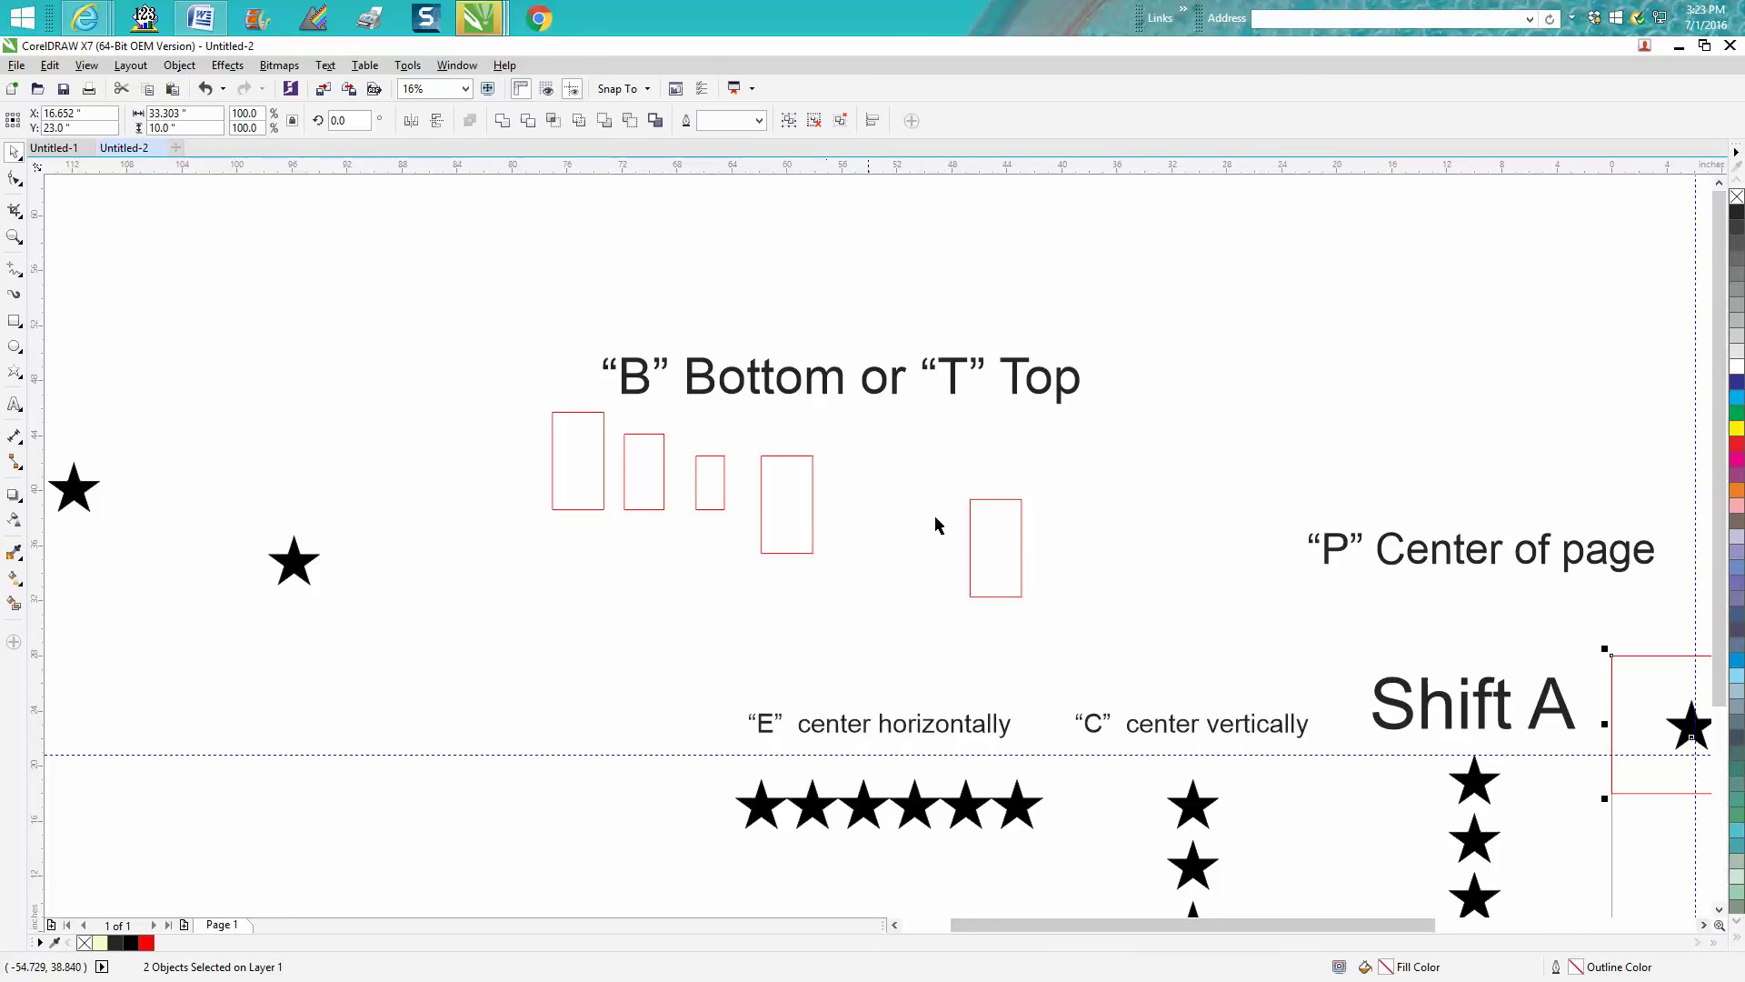
left_click_drag(535, 397, 1091, 633)
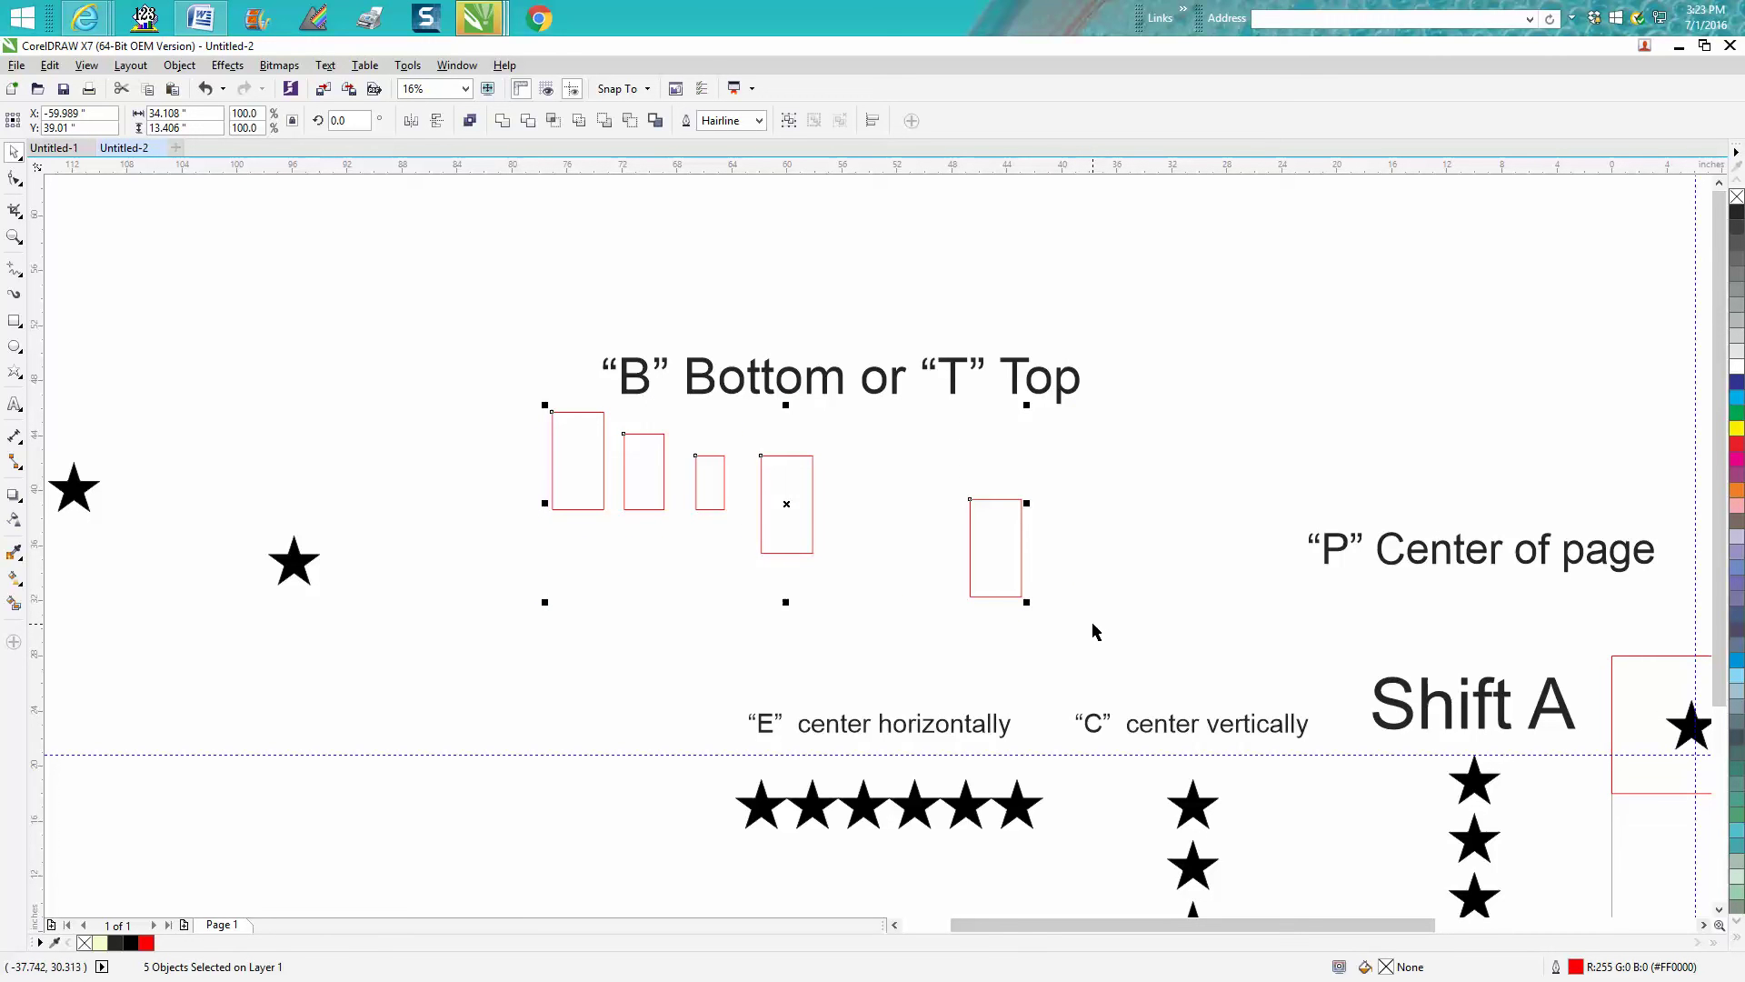
key("t")
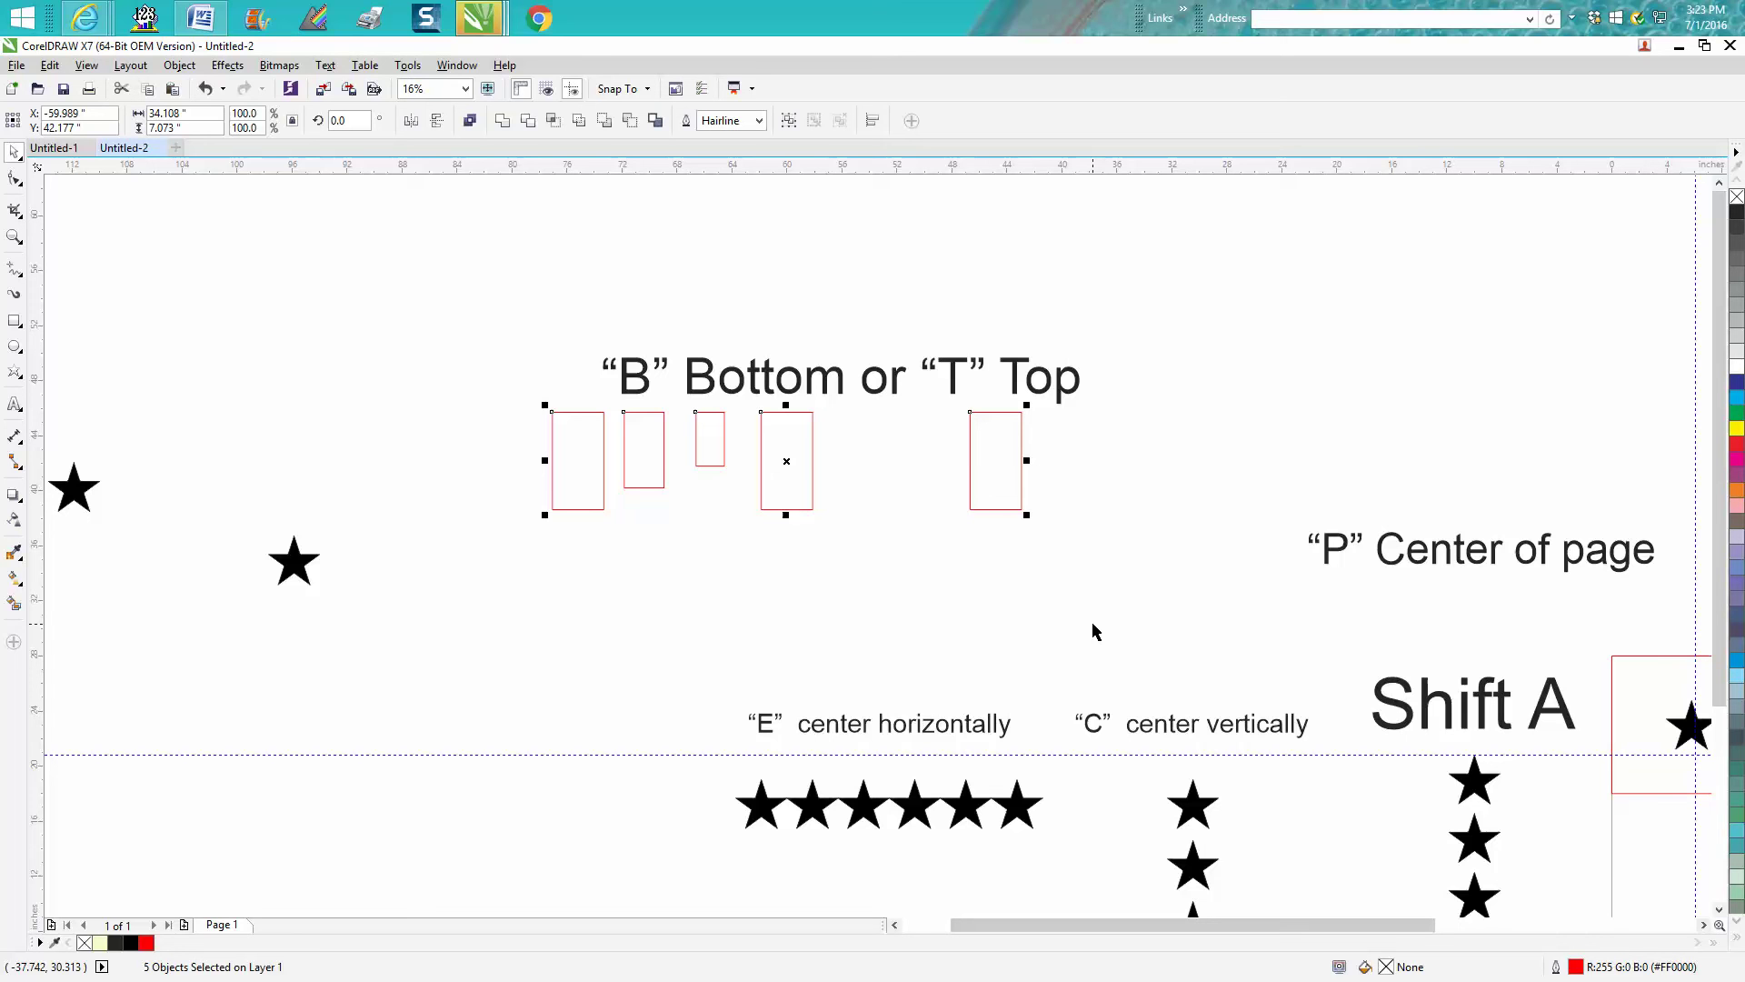
key("shift+a")
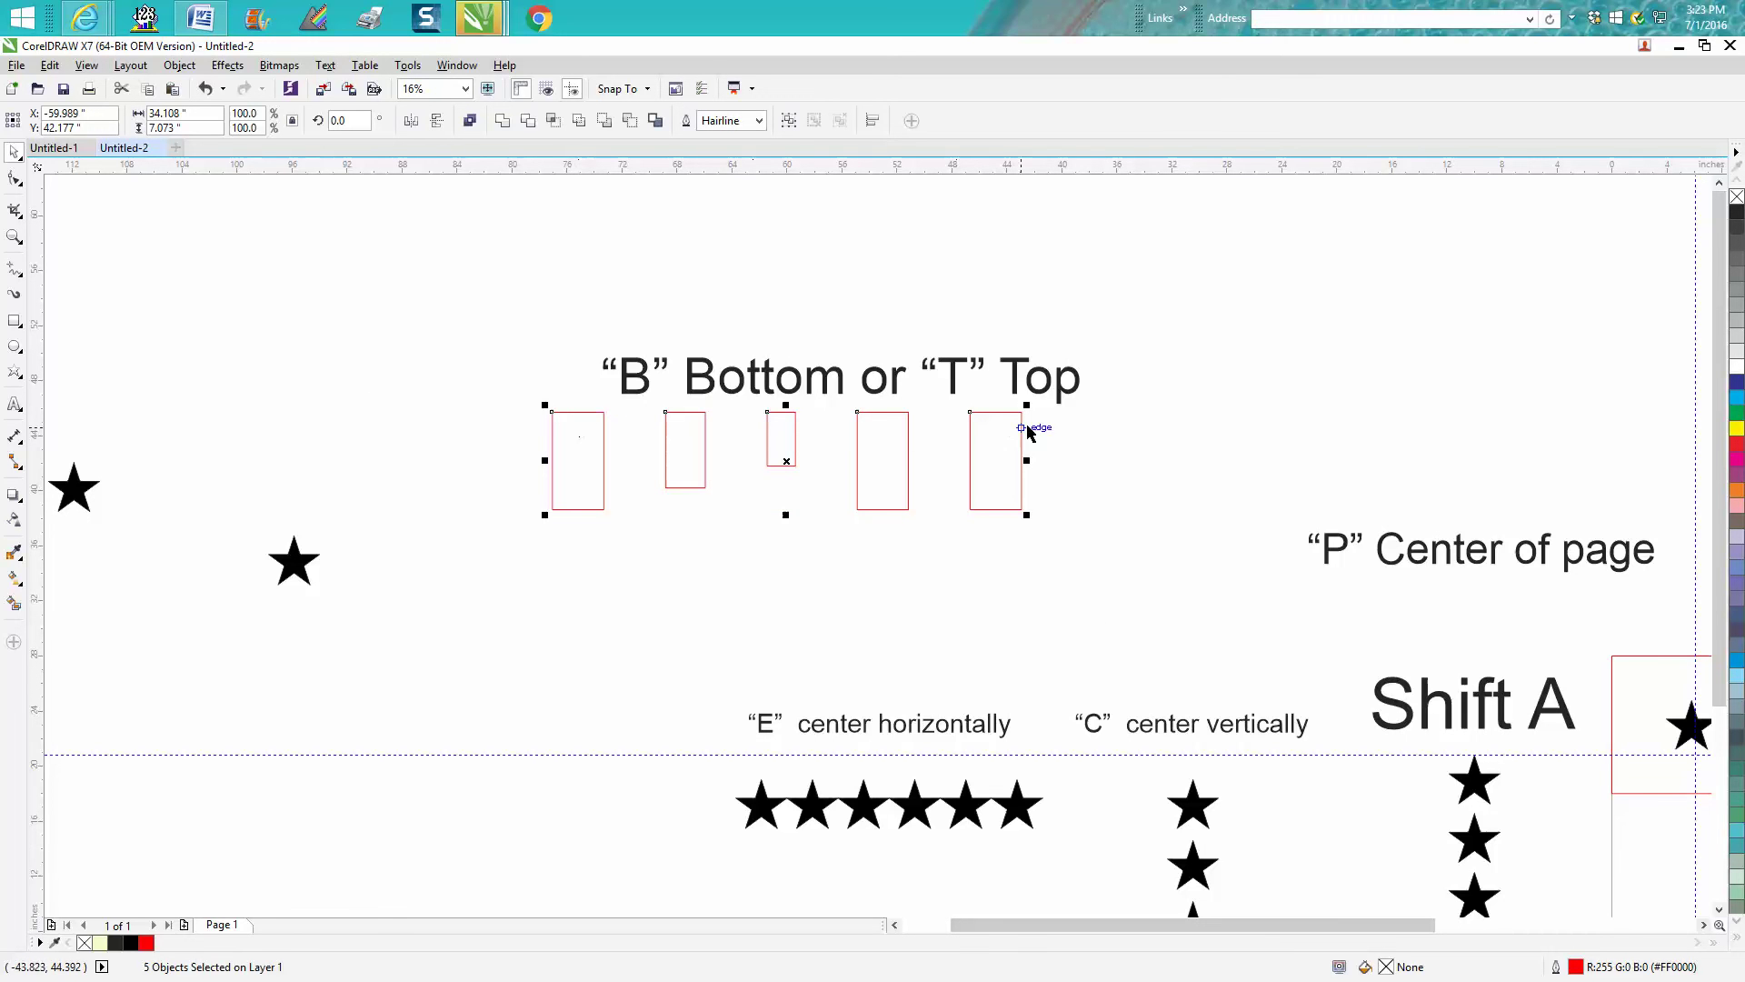
Undo both changes, then re-align the red boxes by their tops and space them evenly horizontally.
left_click(206, 91)
left_click(206, 91)
left_click_drag(490, 390, 1156, 661)
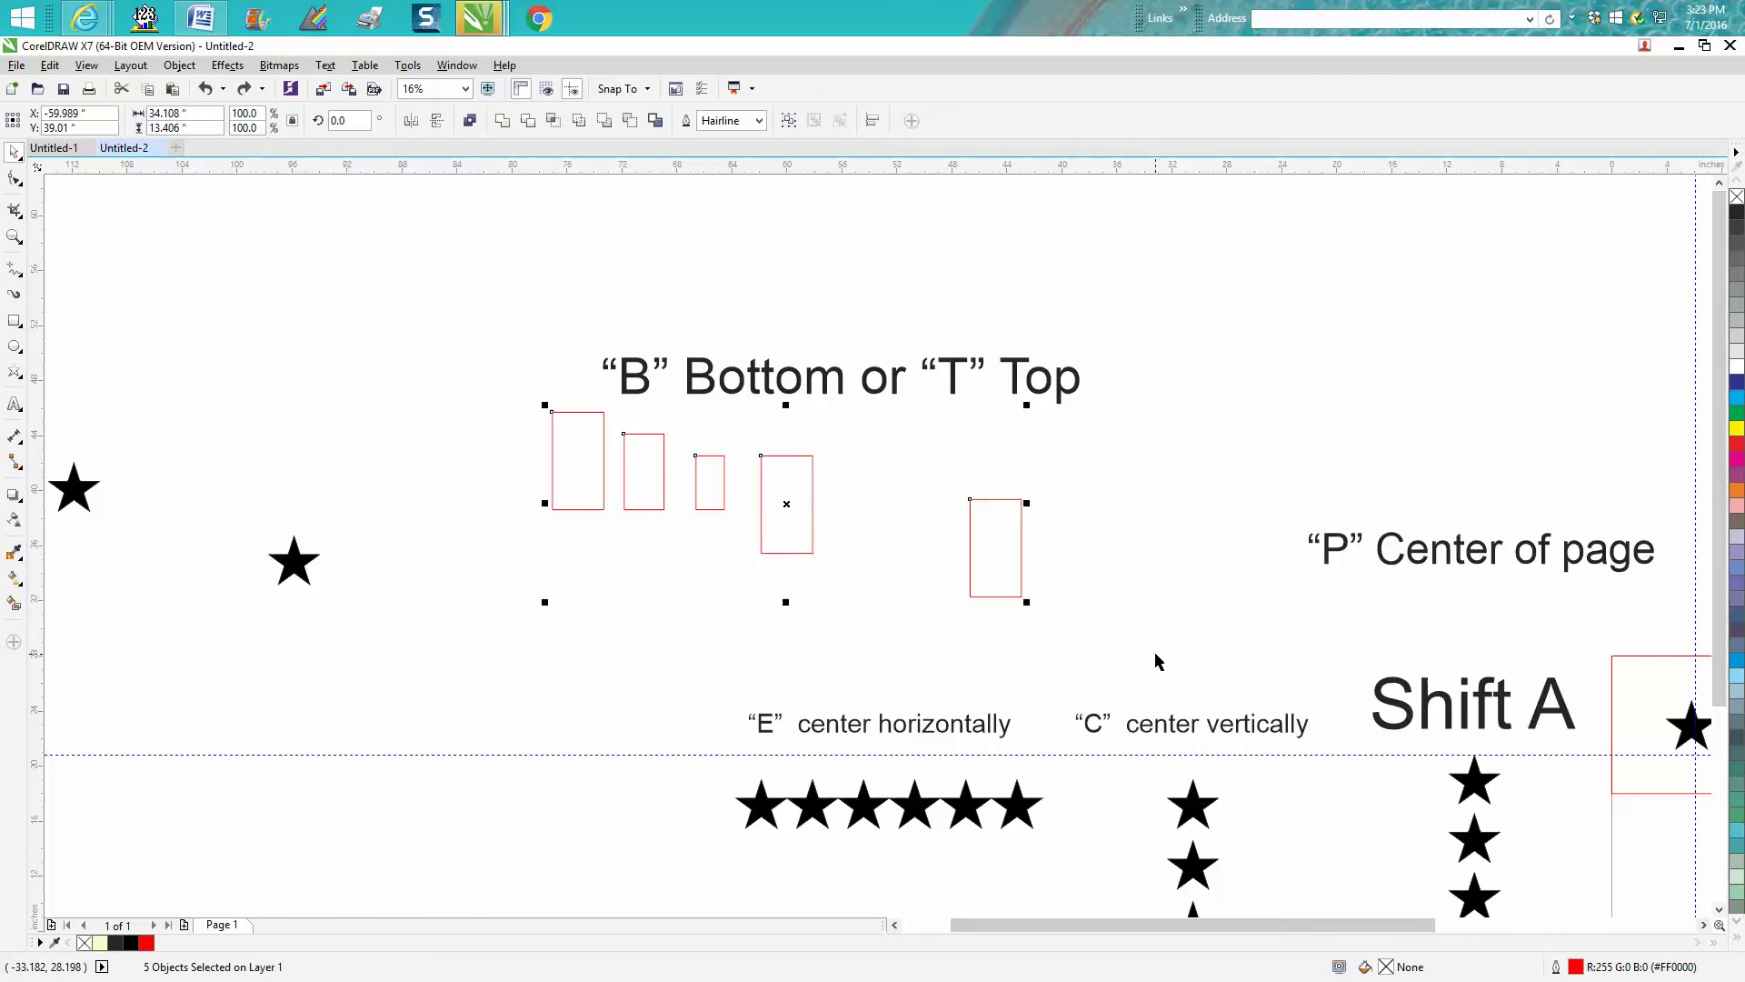
key("t")
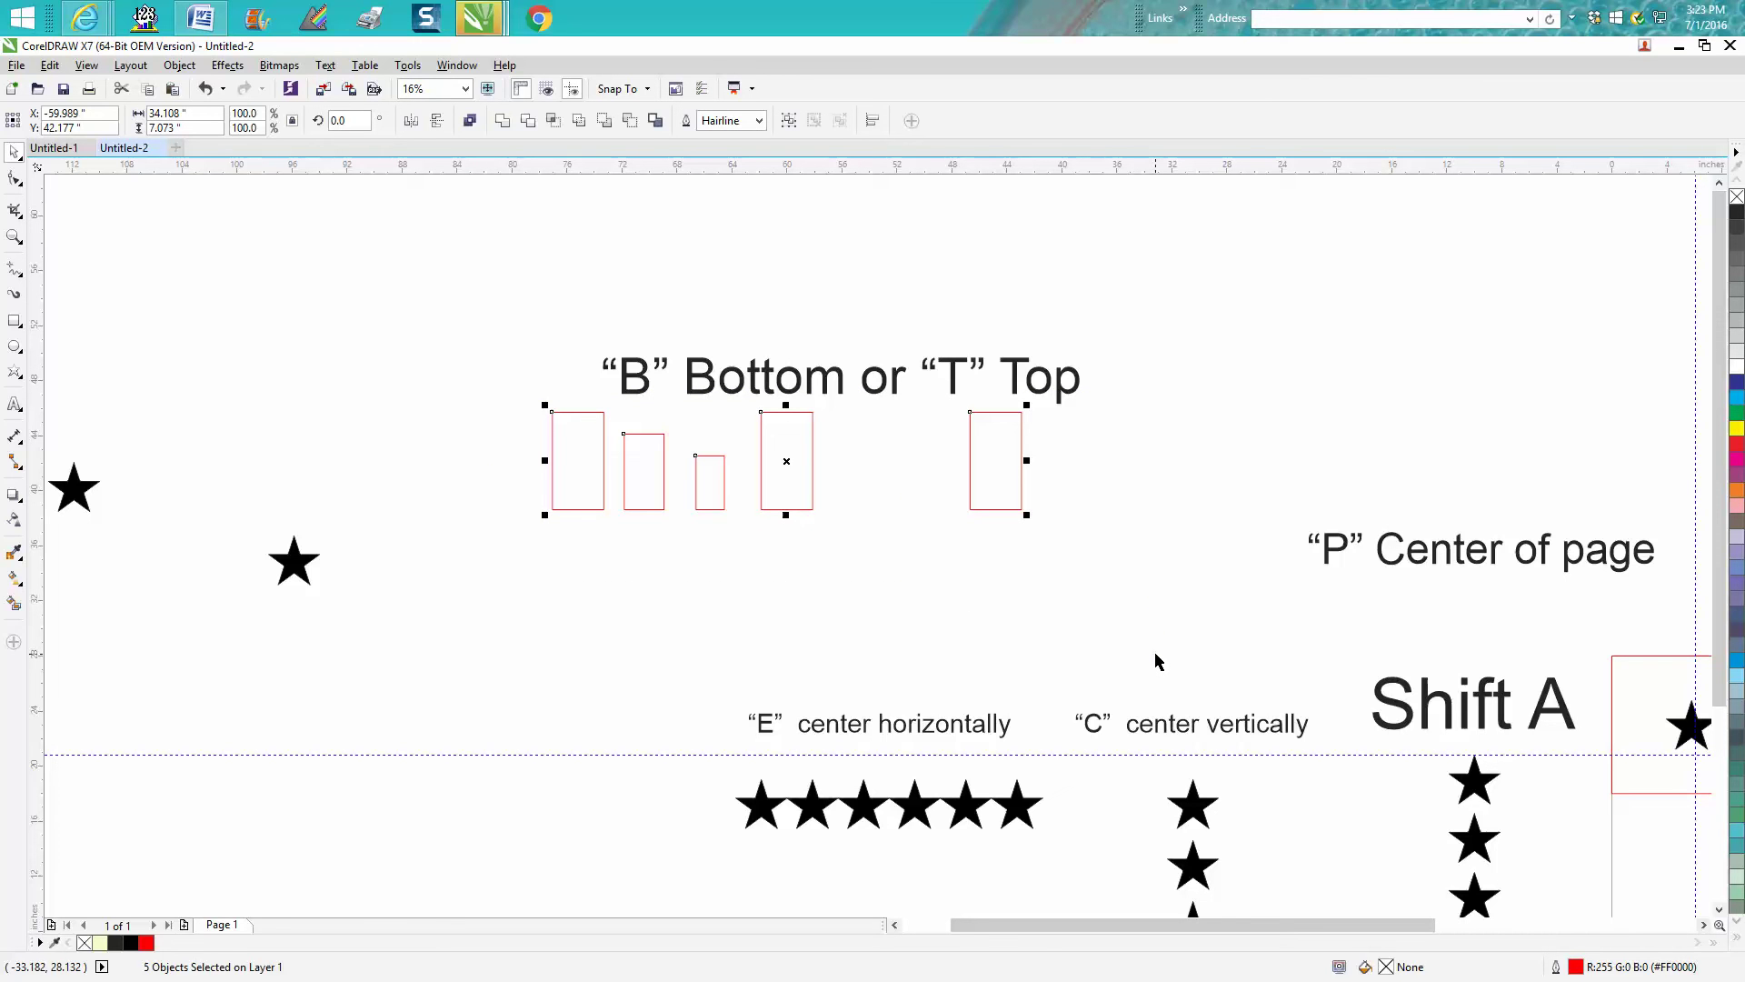
key("shift+p")
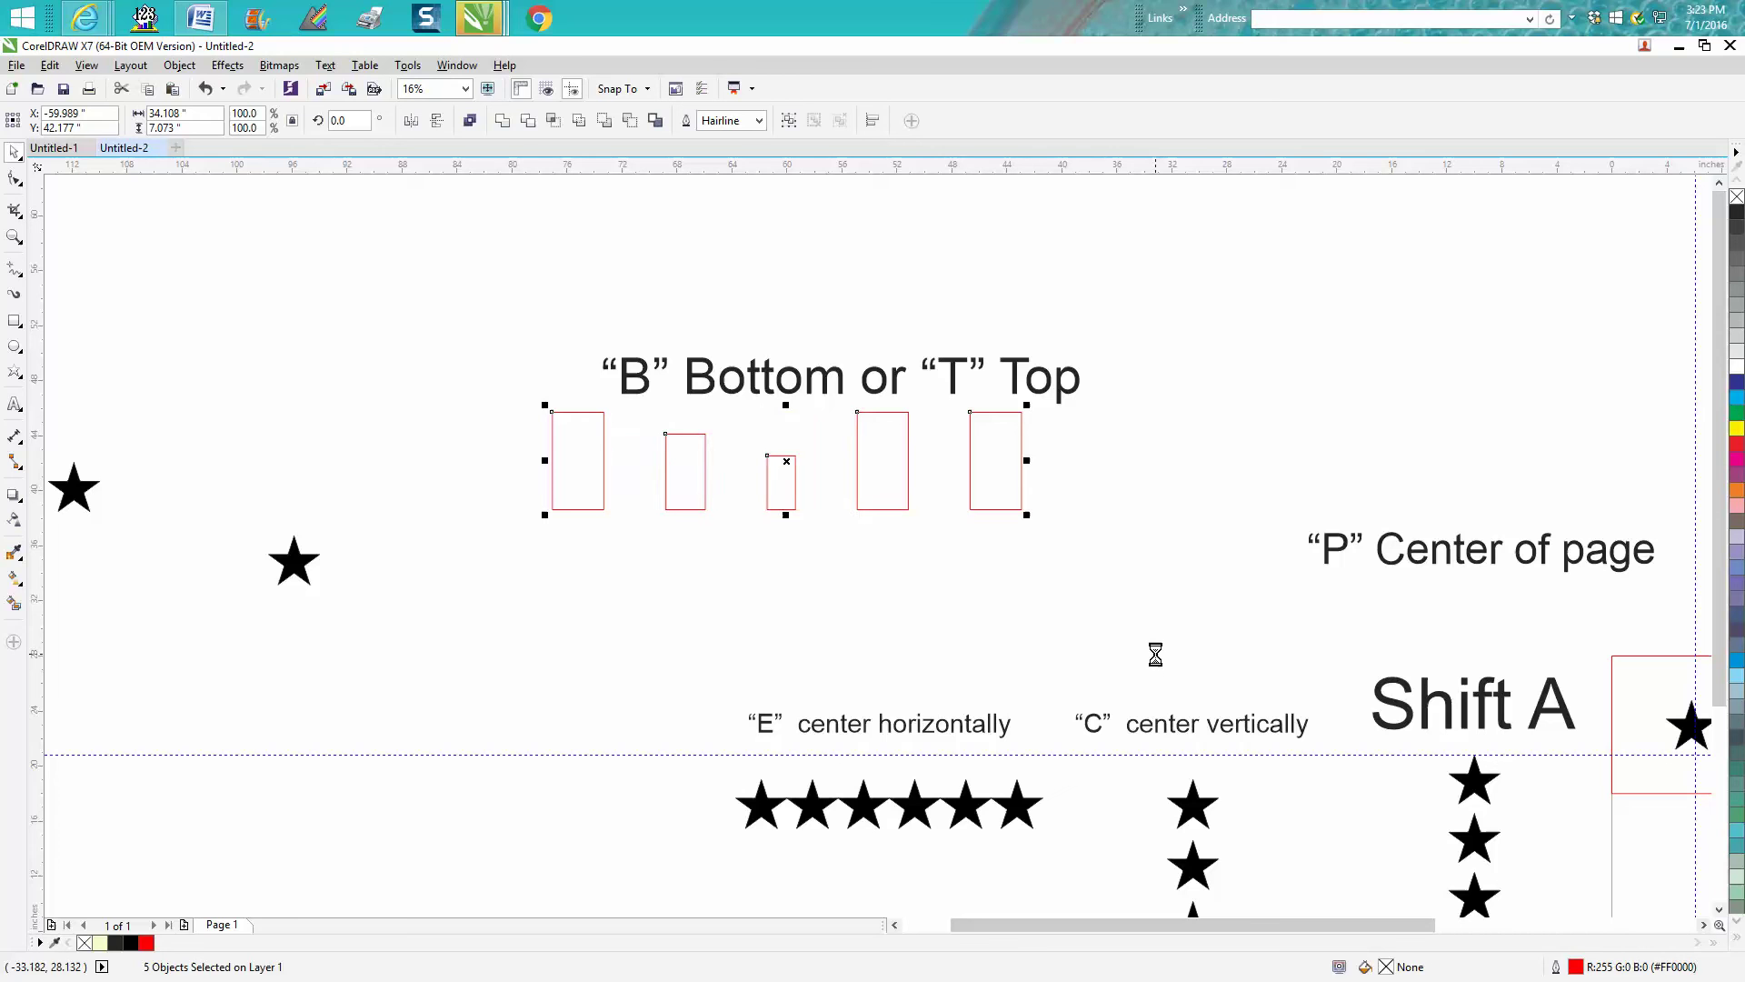